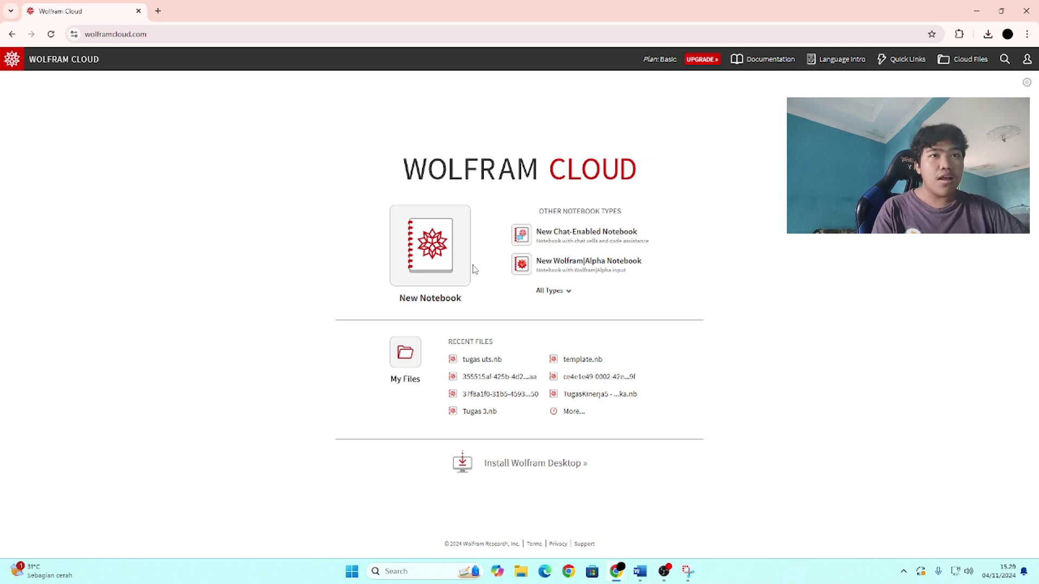
# - Create a new notebook and add a plain text cell at its start
pyautogui.click(439, 263)
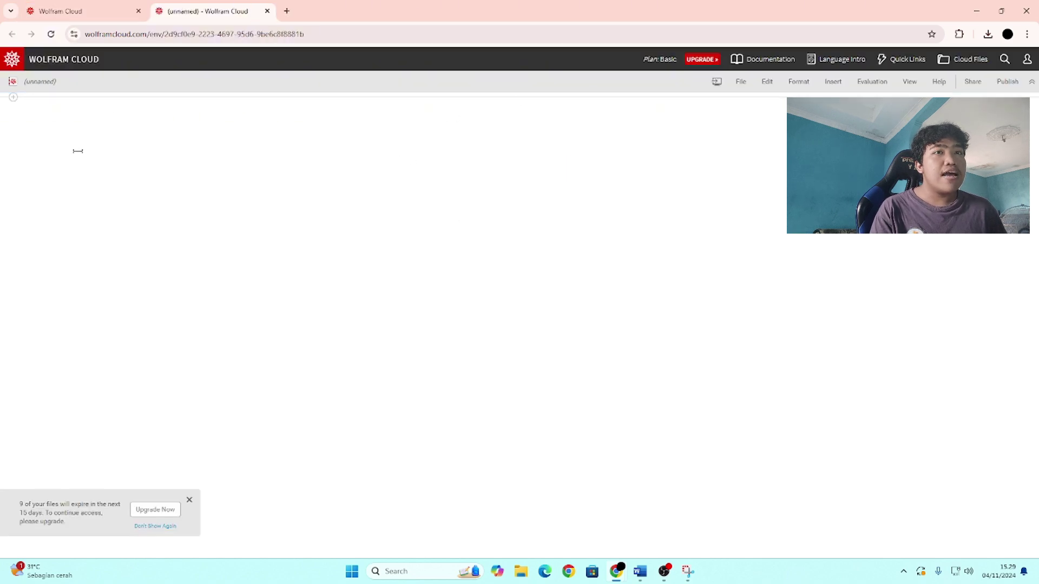
pyautogui.click(13, 98)
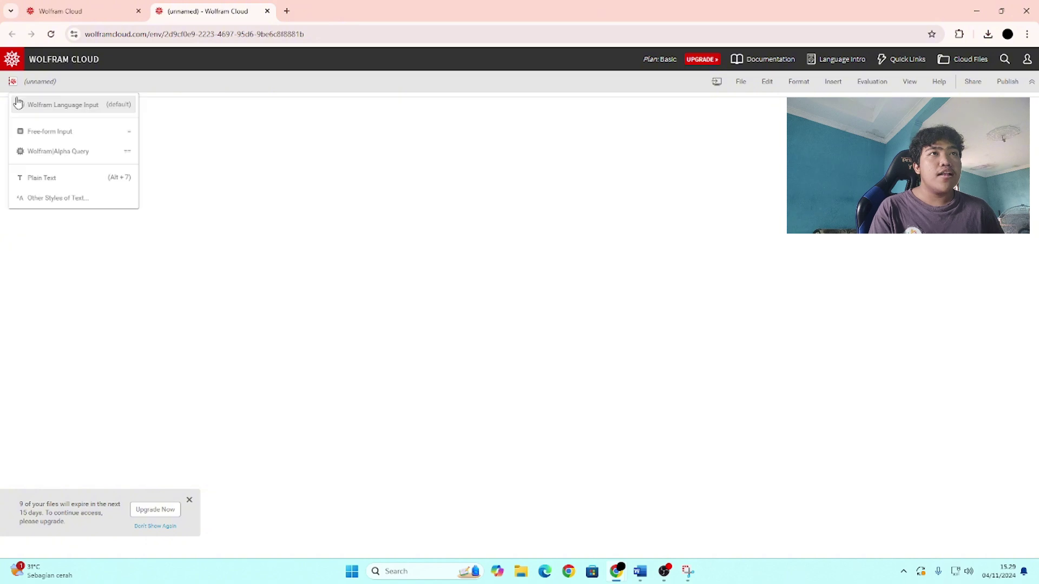
pyautogui.click(70, 185)
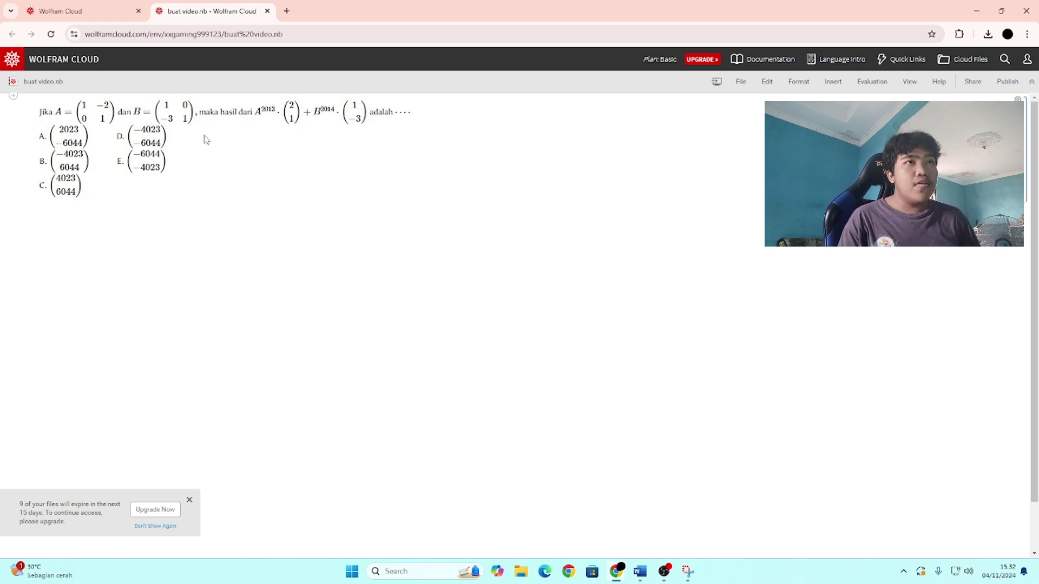
# - Add a Wolfram Language input cell below the problem text and define matrix A = {{1, -2}, {0, 1}}
pyautogui.click(179, 253)
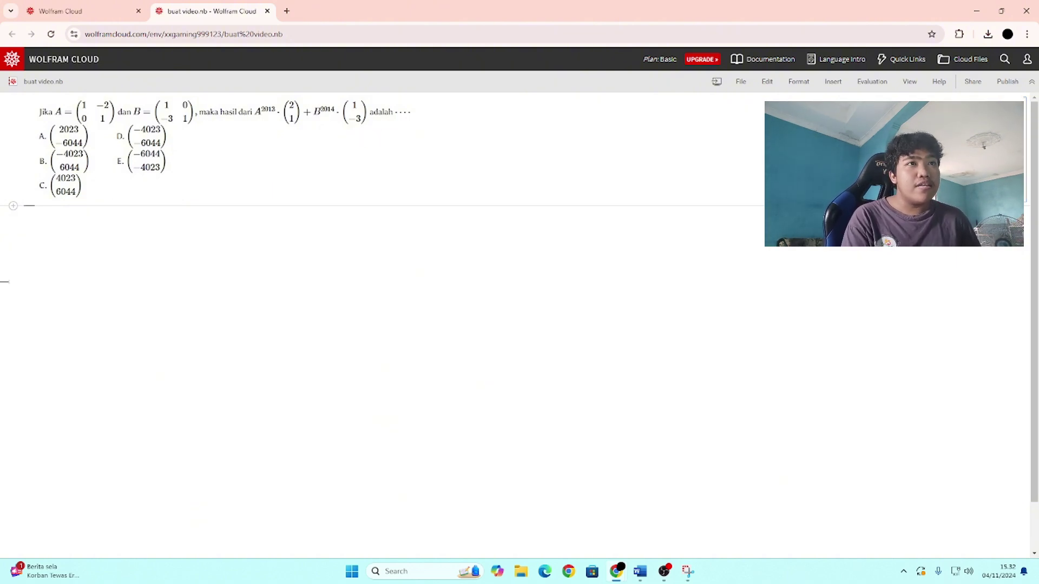
pyautogui.click(12, 260)
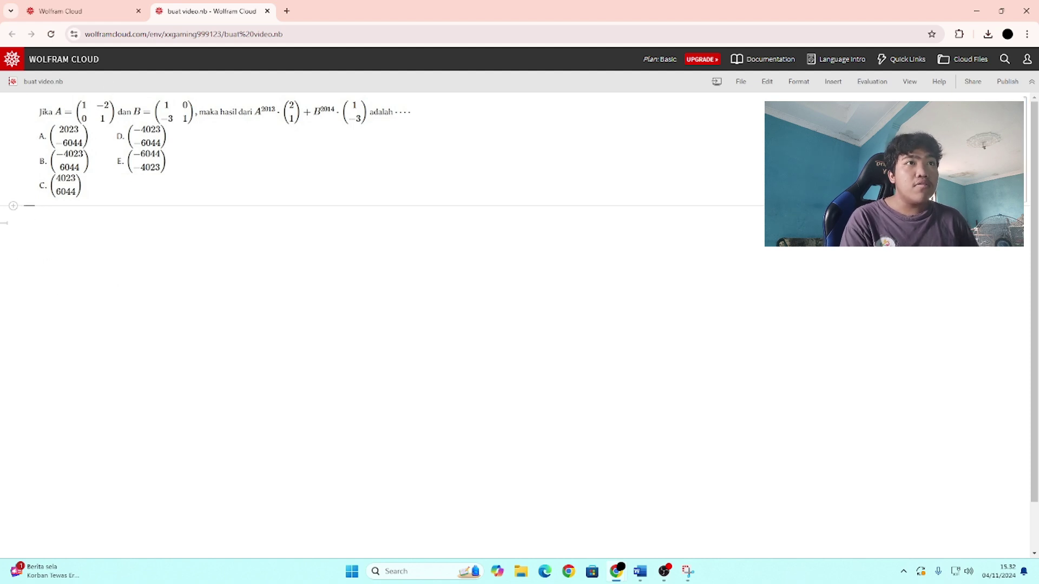
pyautogui.click(13, 206)
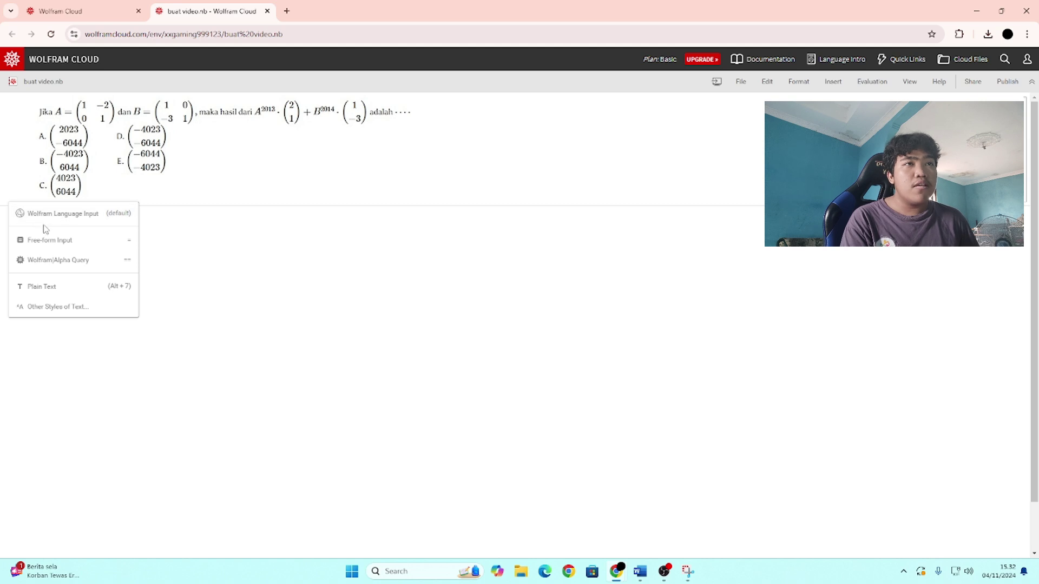
pyautogui.click(11, 211)
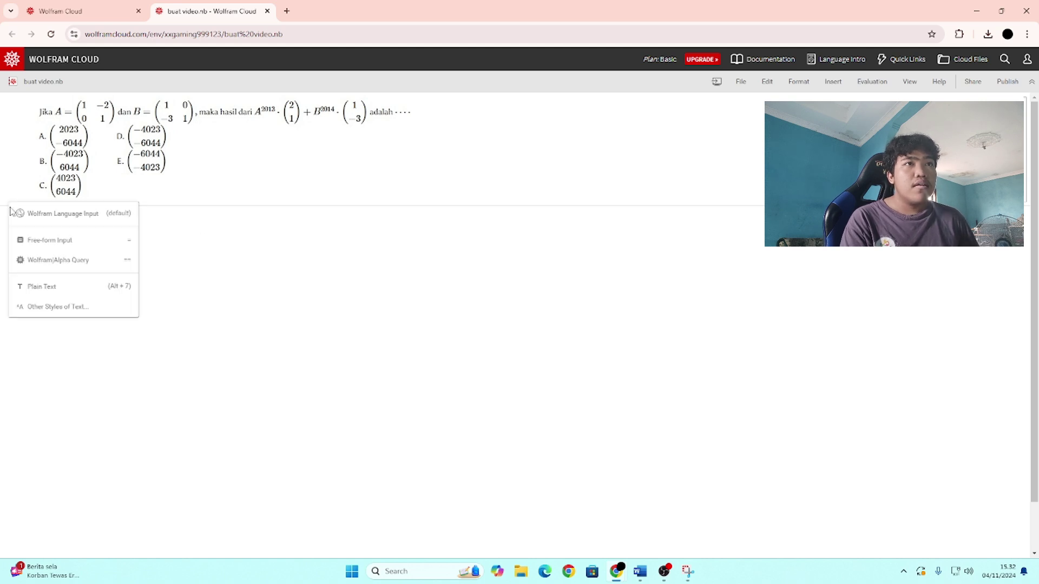
pyautogui.click(77, 214)
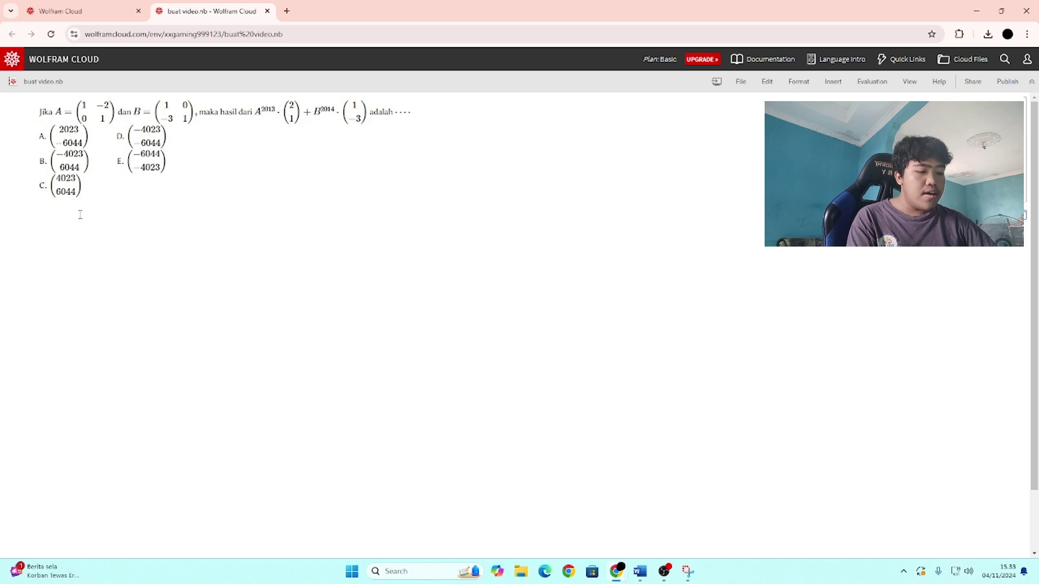
pyautogui.write('A = {{')
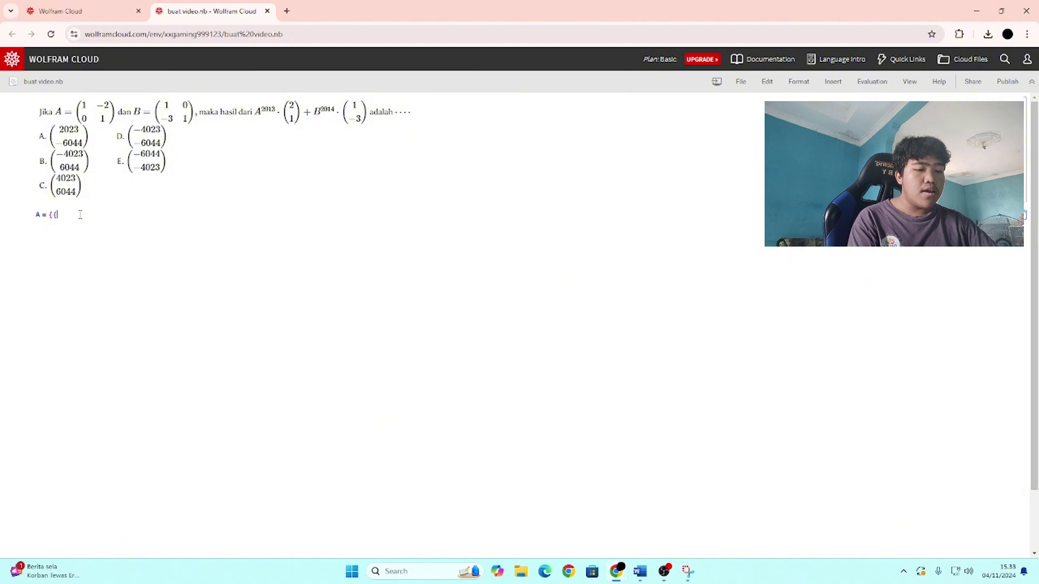
pyautogui.write('1')
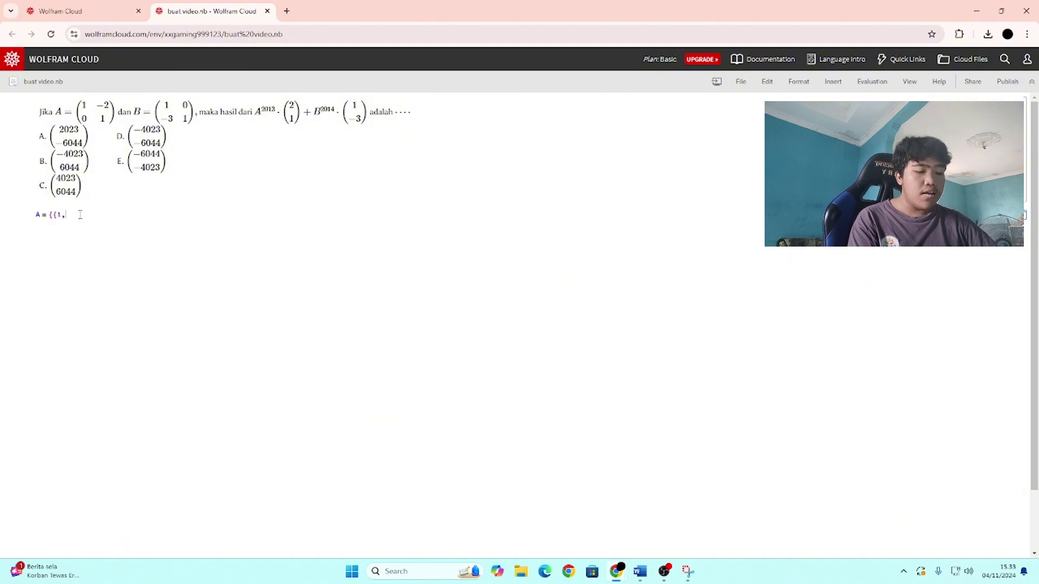
pyautogui.write(', -2}, {')
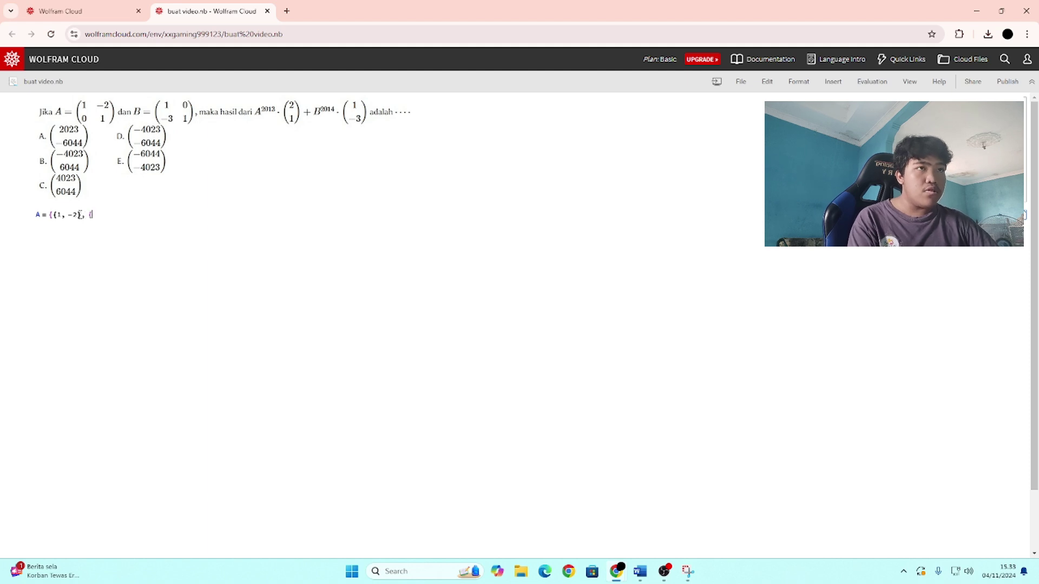
pyautogui.write('0, 1')
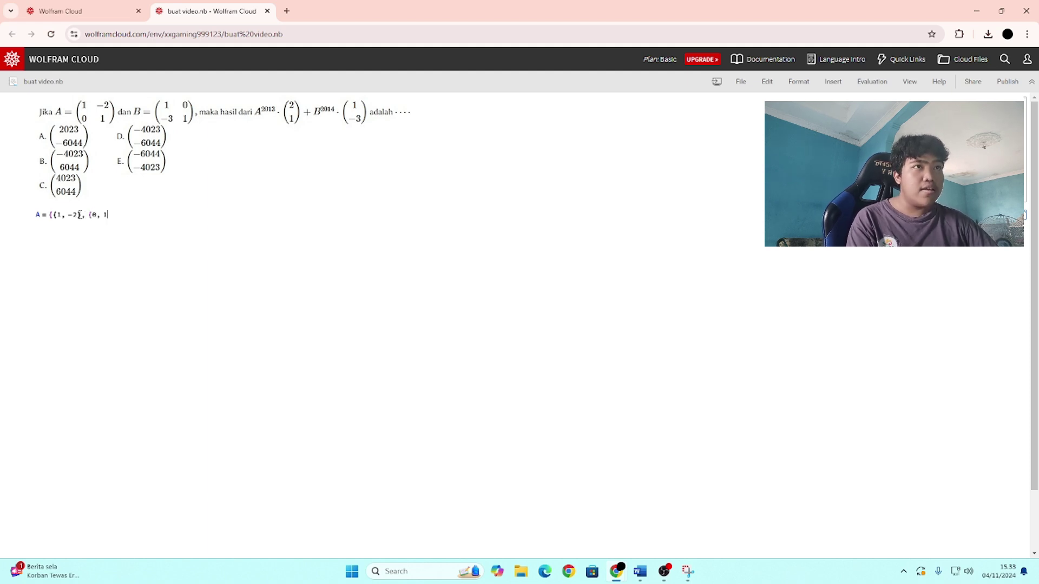
pyautogui.write('}}')
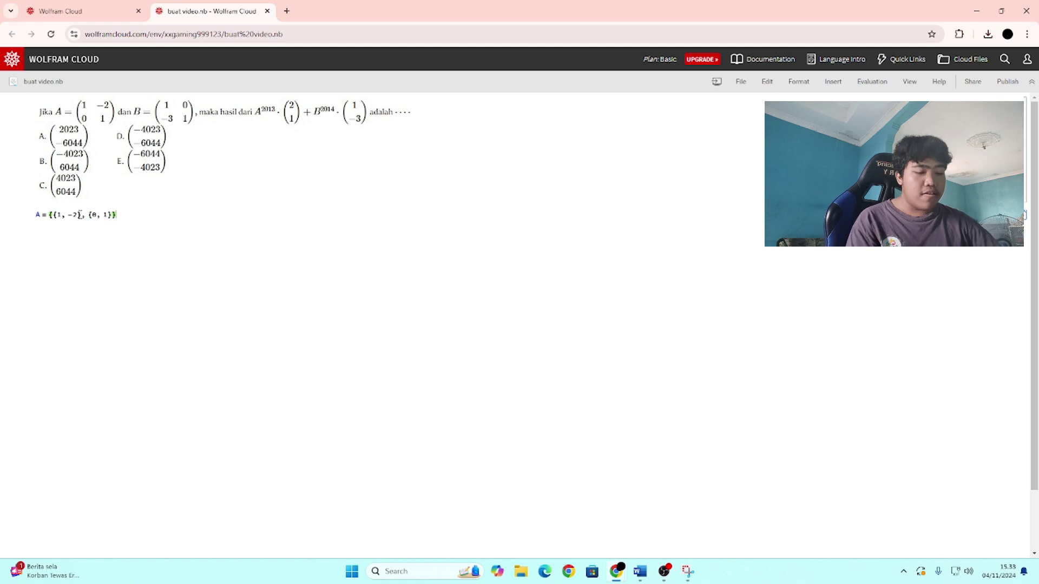
# - Define matrix B = {{1, 0}, {-3, 1}} on a new line below A and evaluate the cell
pyautogui.press('Return')
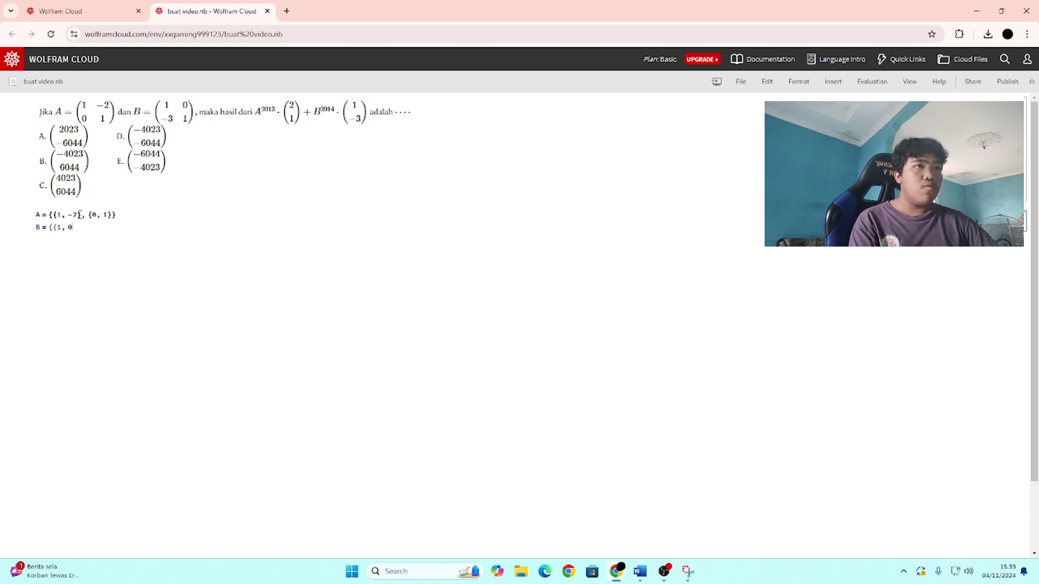
pyautogui.write('B = {{1, 0}')
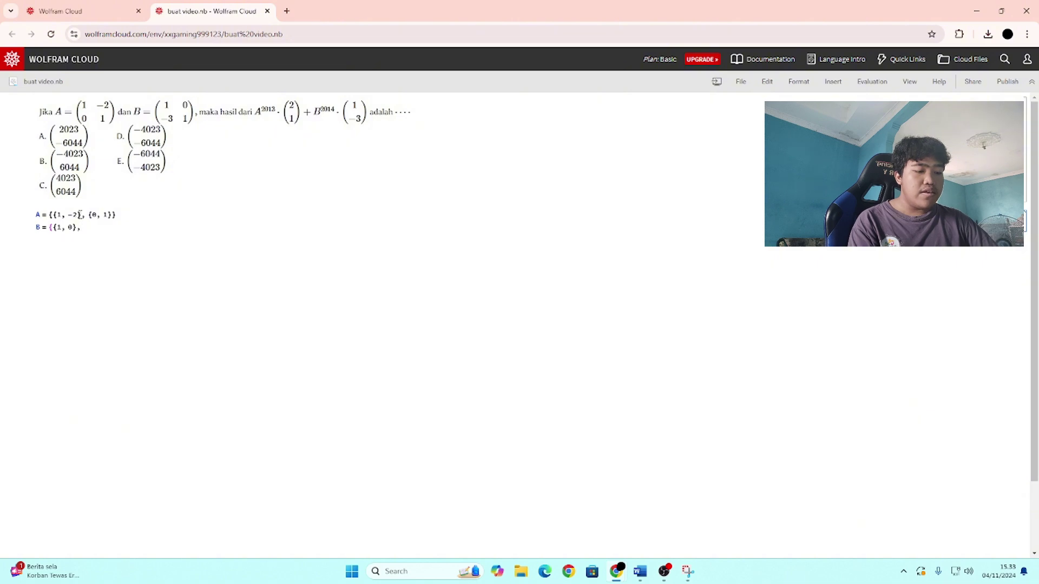
pyautogui.write(', {-')
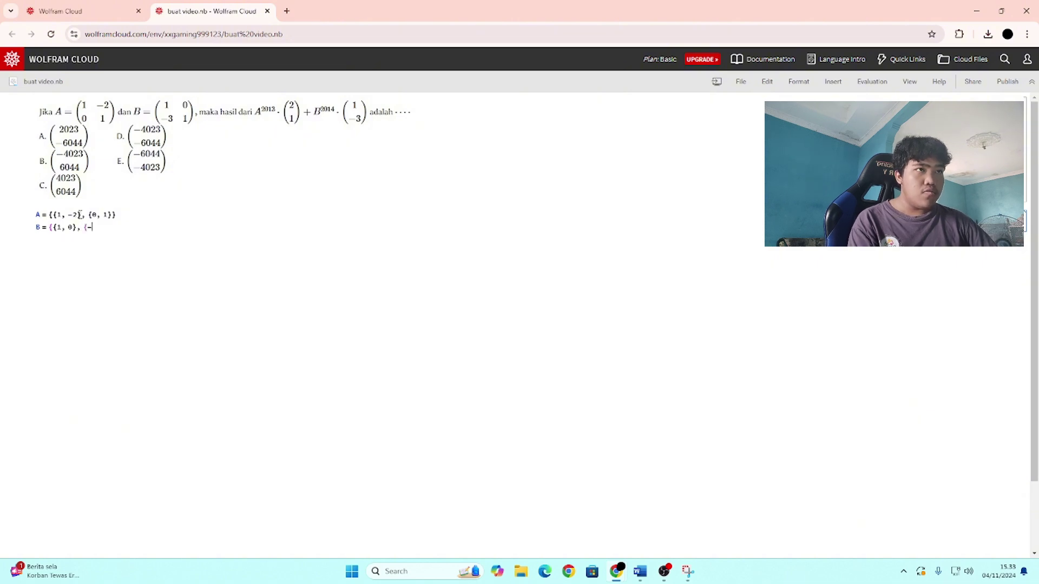
pyautogui.write('3, 1')
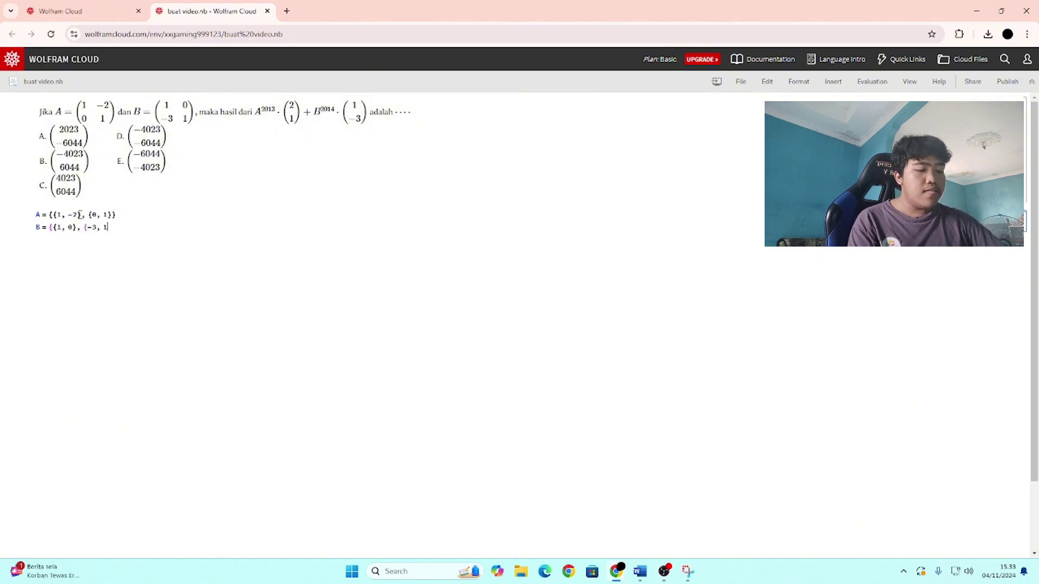
pyautogui.write('}}')
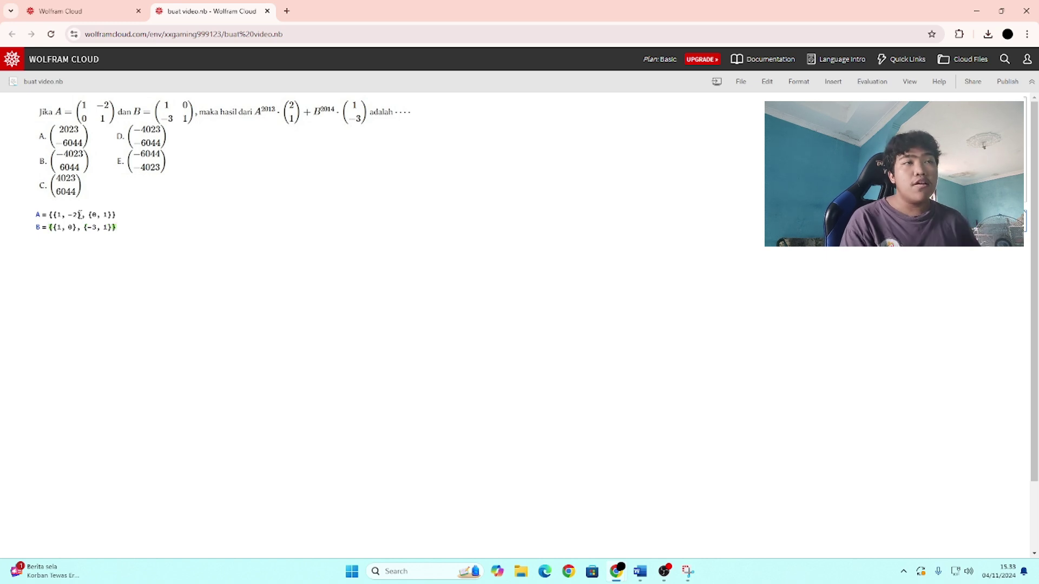
pyautogui.hotkey('shift', 'Return')
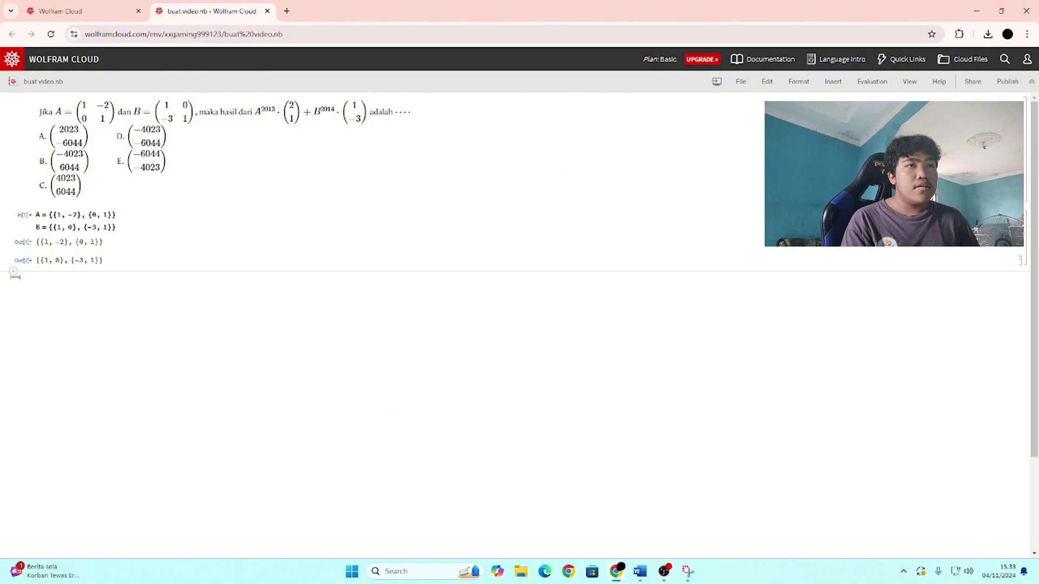
# - Define P = {2, 1} and Q with entries 1 and -3 in a new Wolfram Language input cell and evaluate it
pyautogui.click(13, 273)
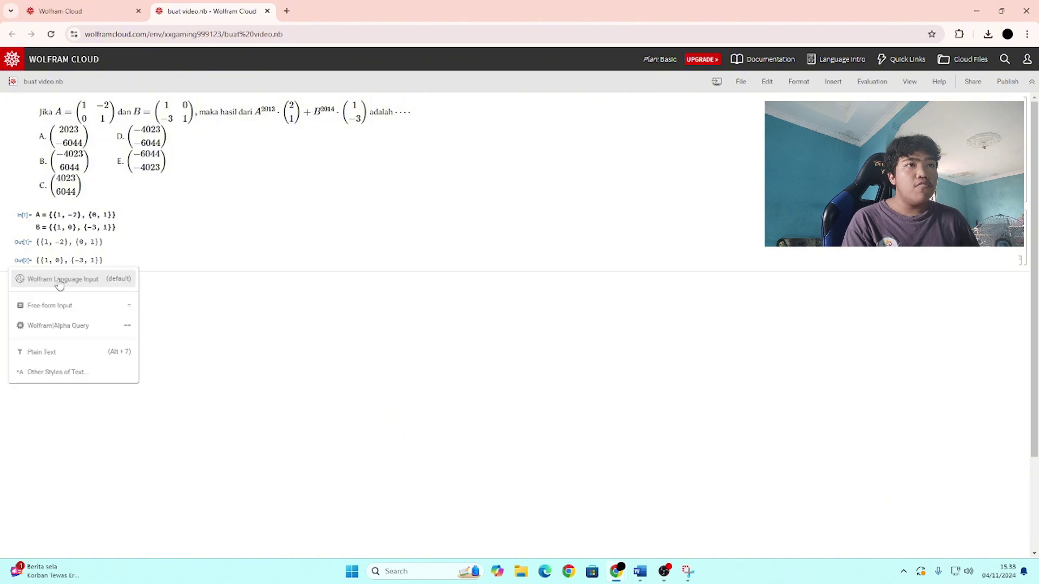
pyautogui.click(167, 302)
pyautogui.click(12, 273)
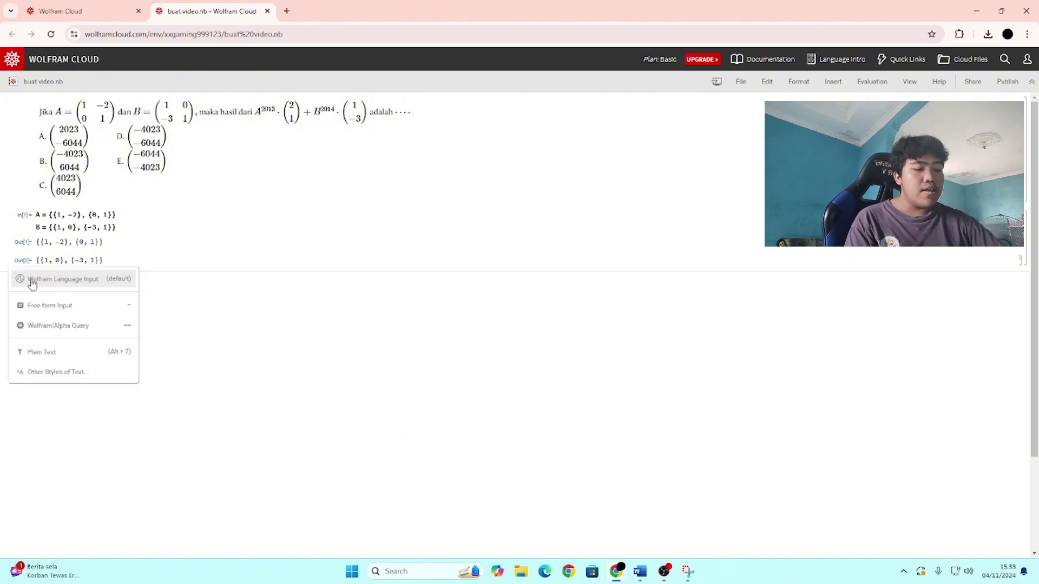
pyautogui.click(63, 281)
pyautogui.write('P = {')
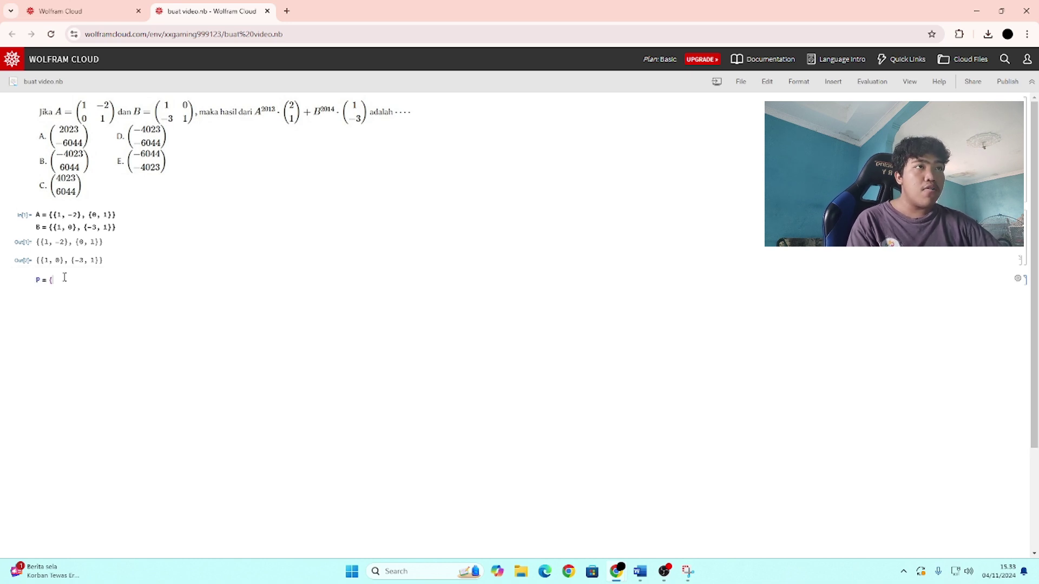
pyautogui.write('2, 1')
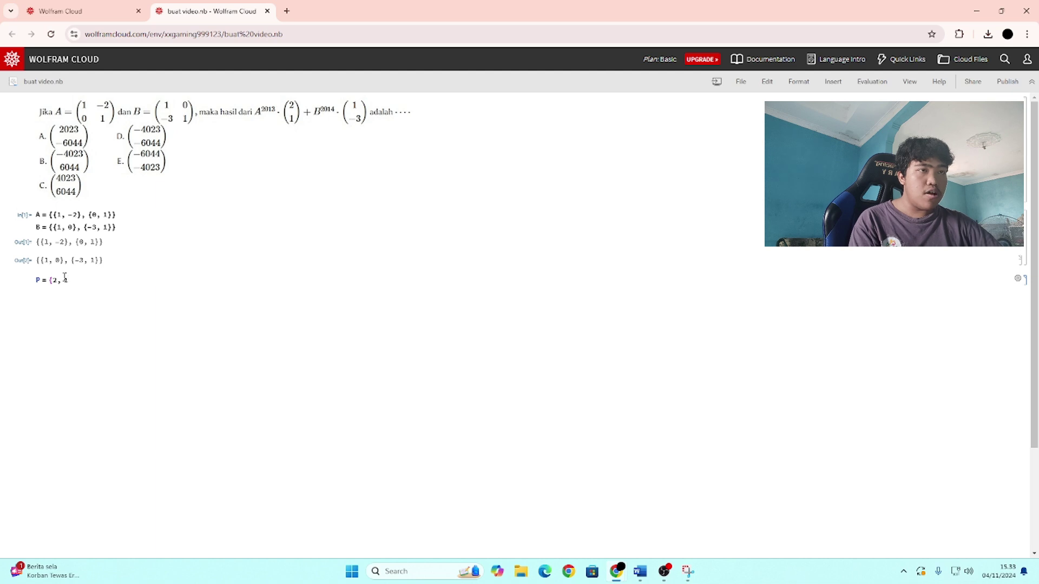
pyautogui.write('}')
pyautogui.press('Return')
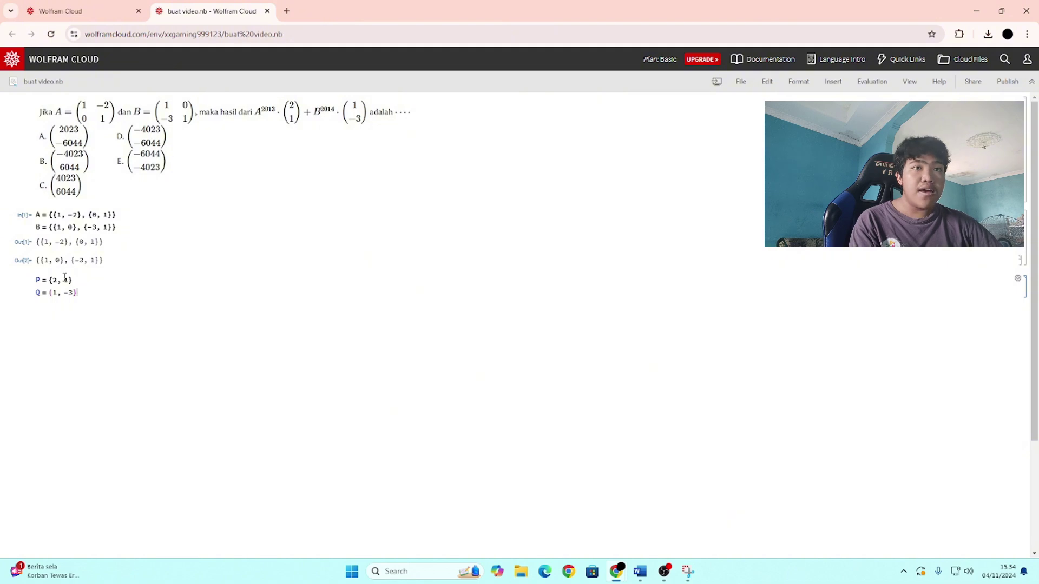
pyautogui.hotkey('shift', 'Return')
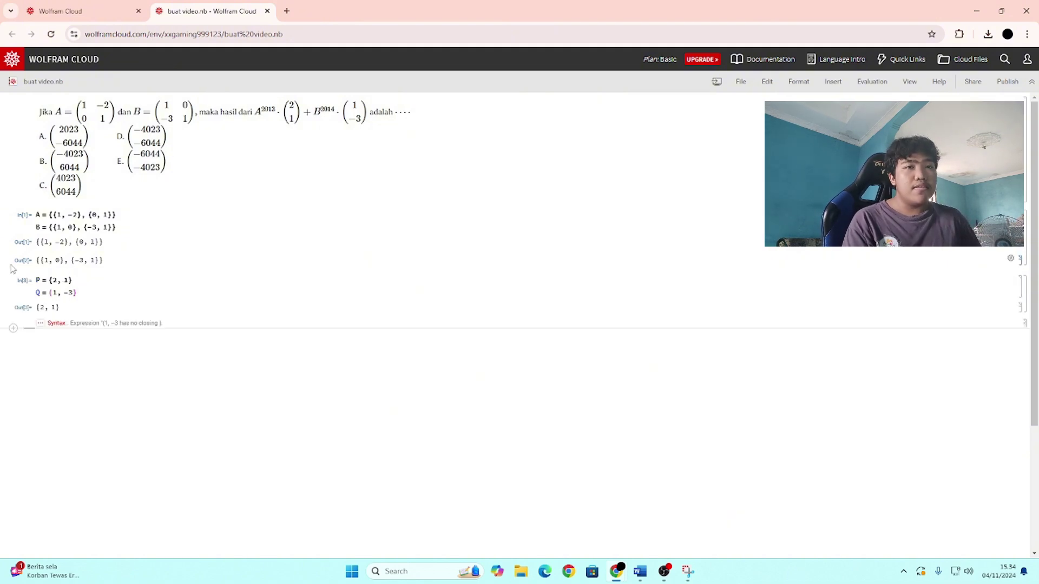
# - Correct the opening bracket in Q's definition so it reads Q = {1, -3}, and re-evaluate the cell
pyautogui.click(54, 292)
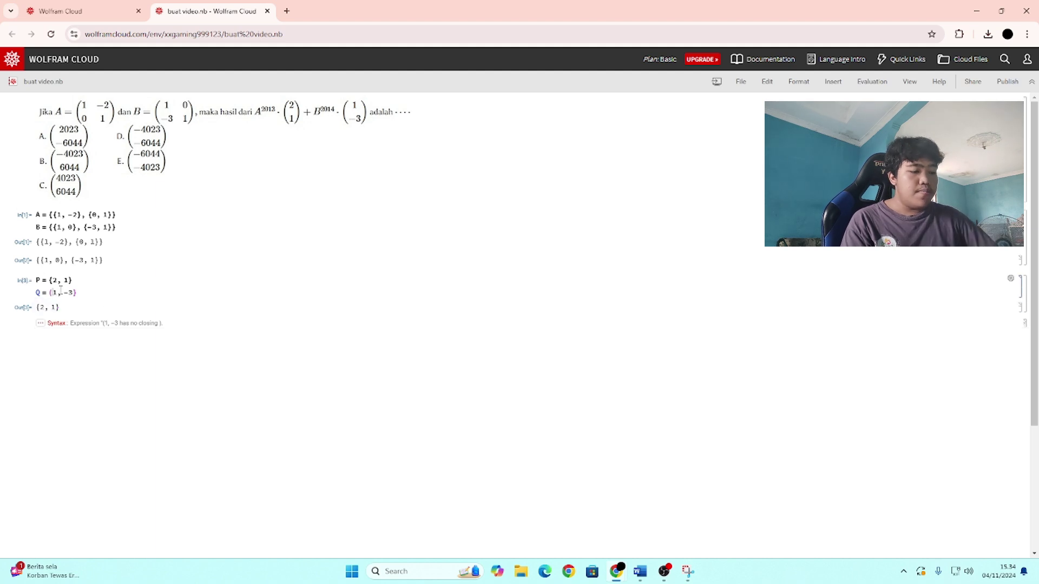
pyautogui.write('{')
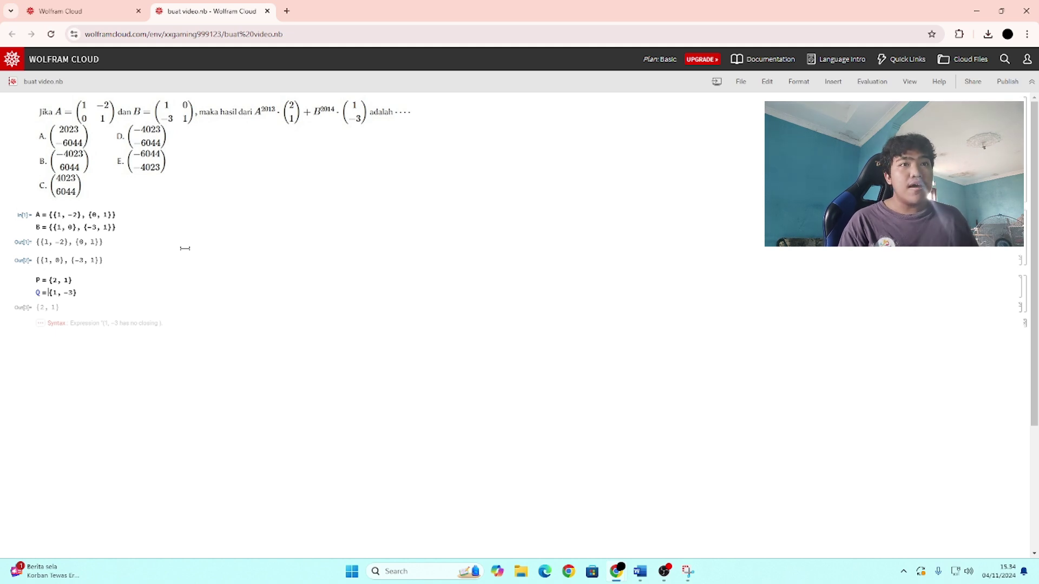
pyautogui.click(95, 292)
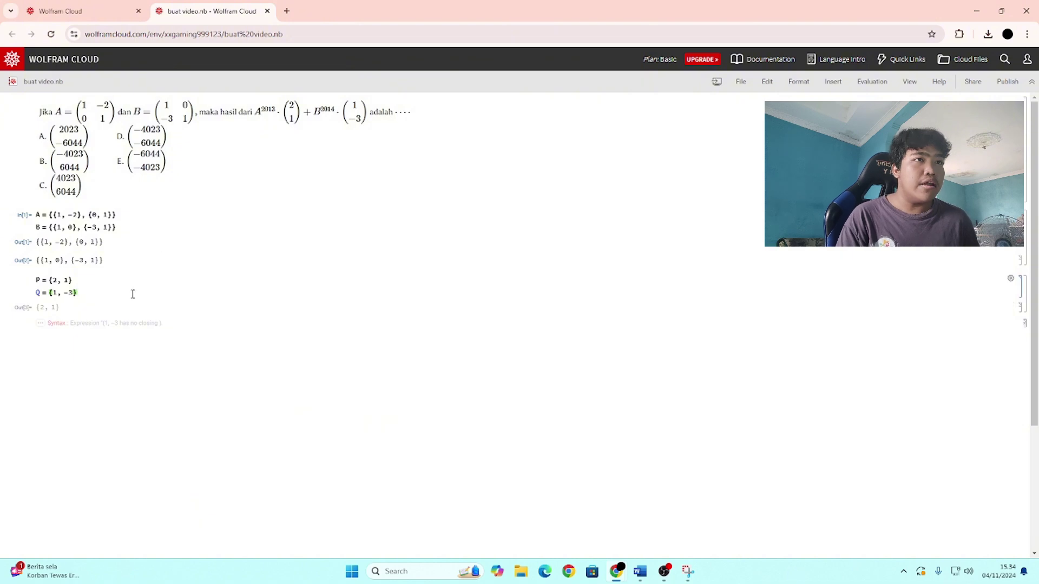
pyautogui.hotkey('shift', 'Return')
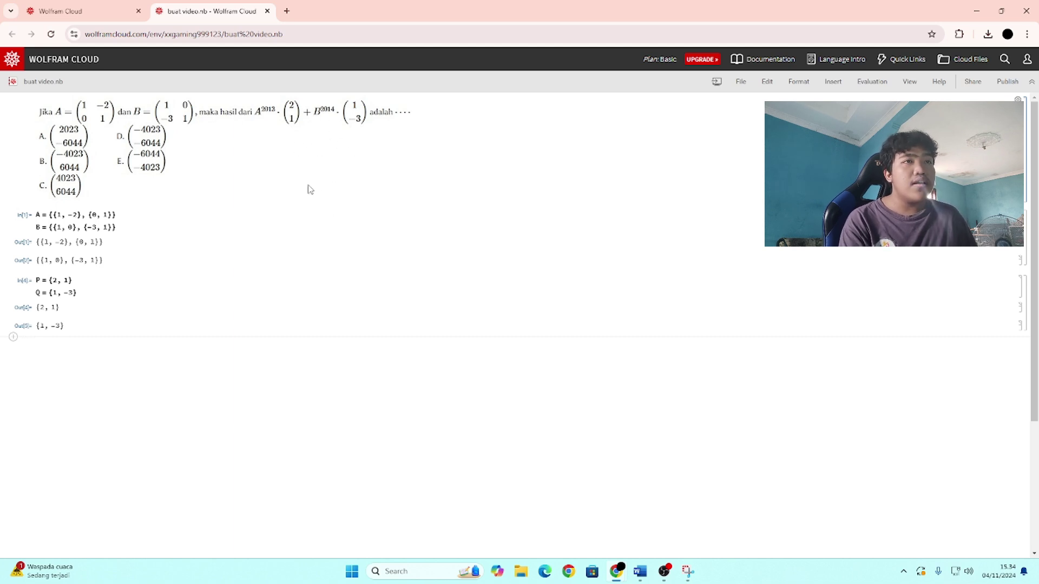
# - Add a Wolfram Language input cell below the vector outputs and define solusi1 = MatrixPower[A, 2013]
pyautogui.click(14, 340)
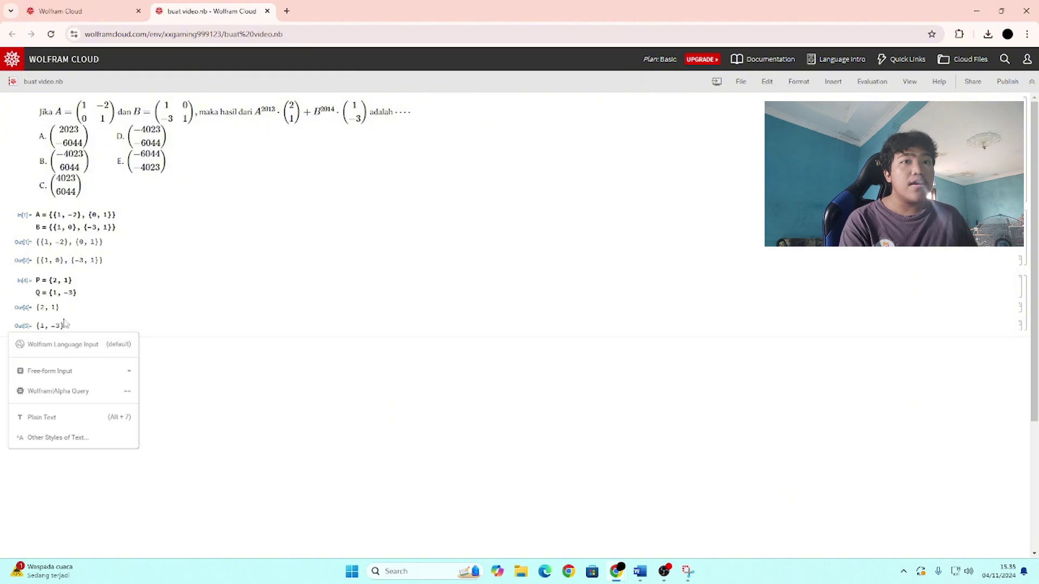
pyautogui.click(70, 350)
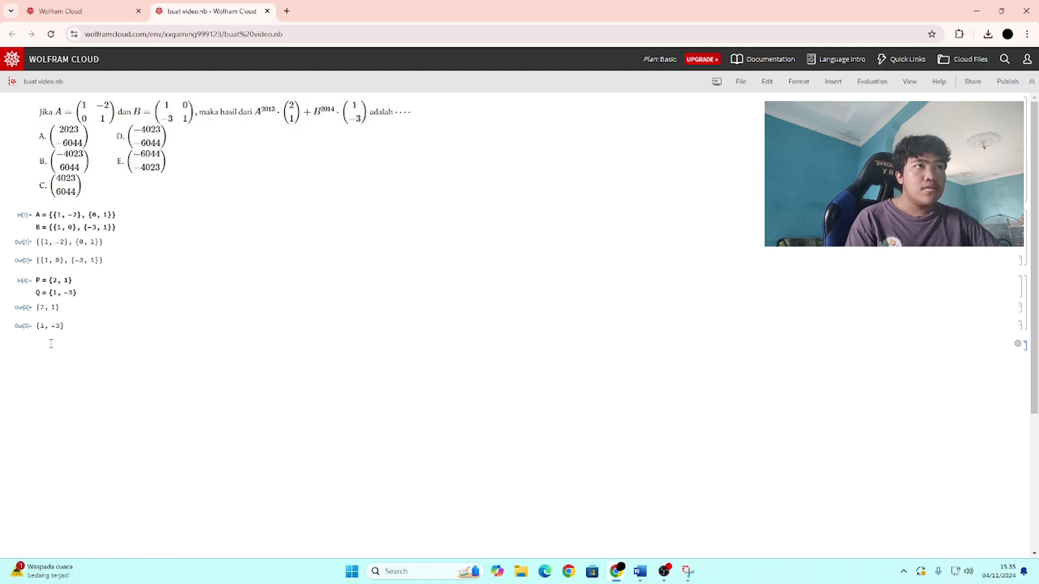
pyautogui.write('Matri')
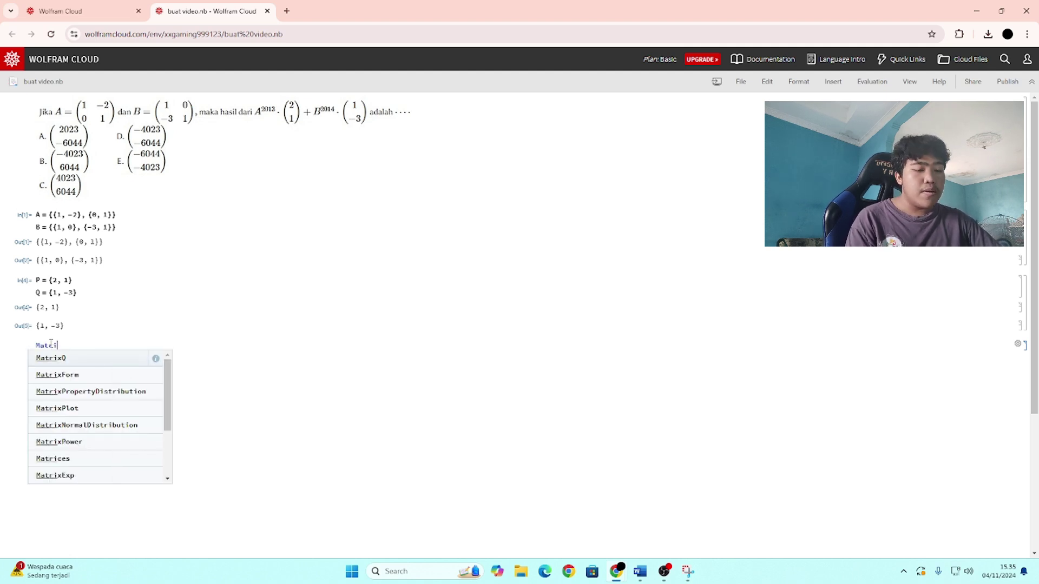
pyautogui.write('xPower')
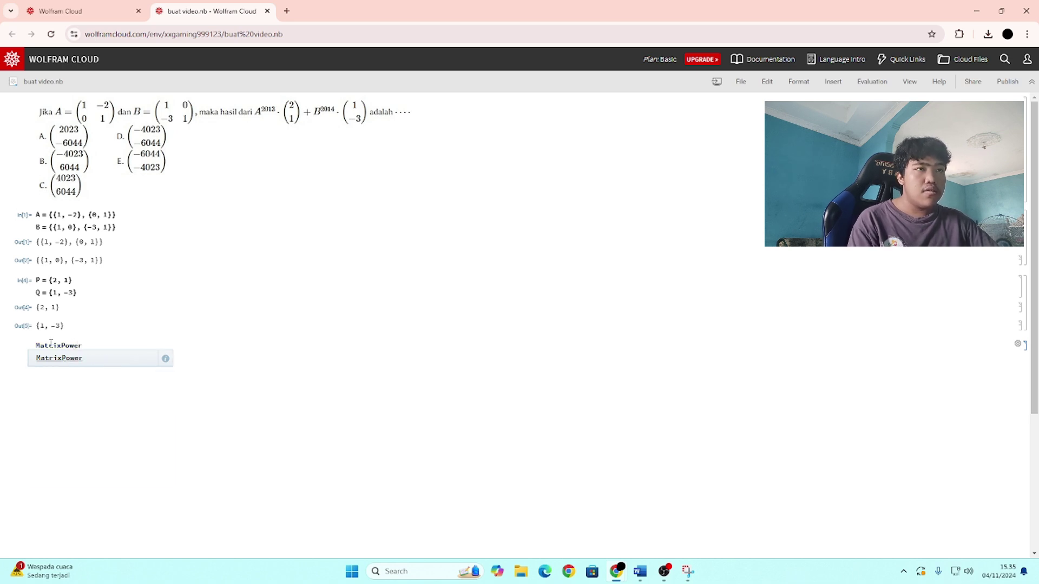
pyautogui.write('[')
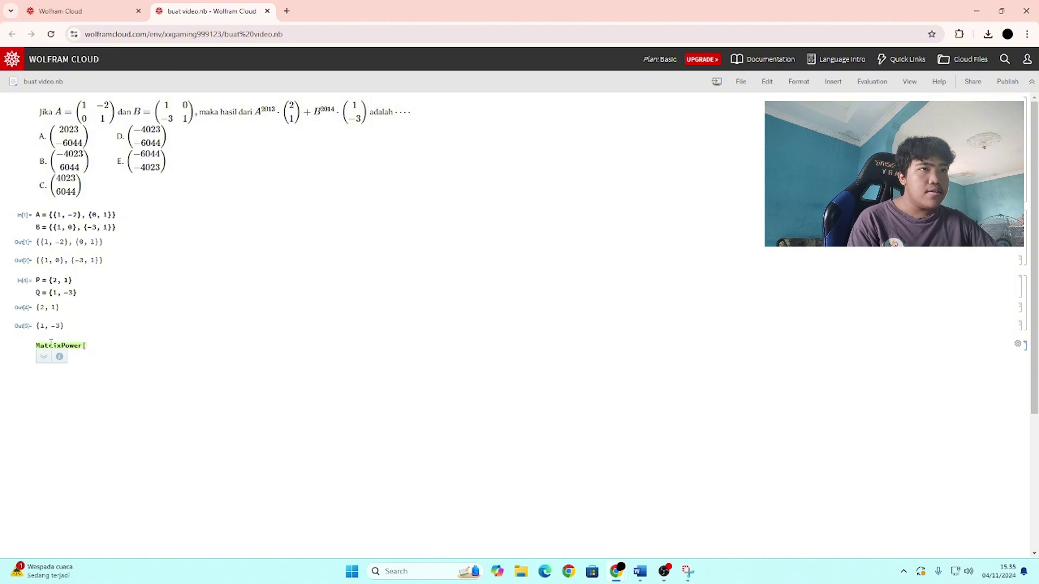
pyautogui.write('A')
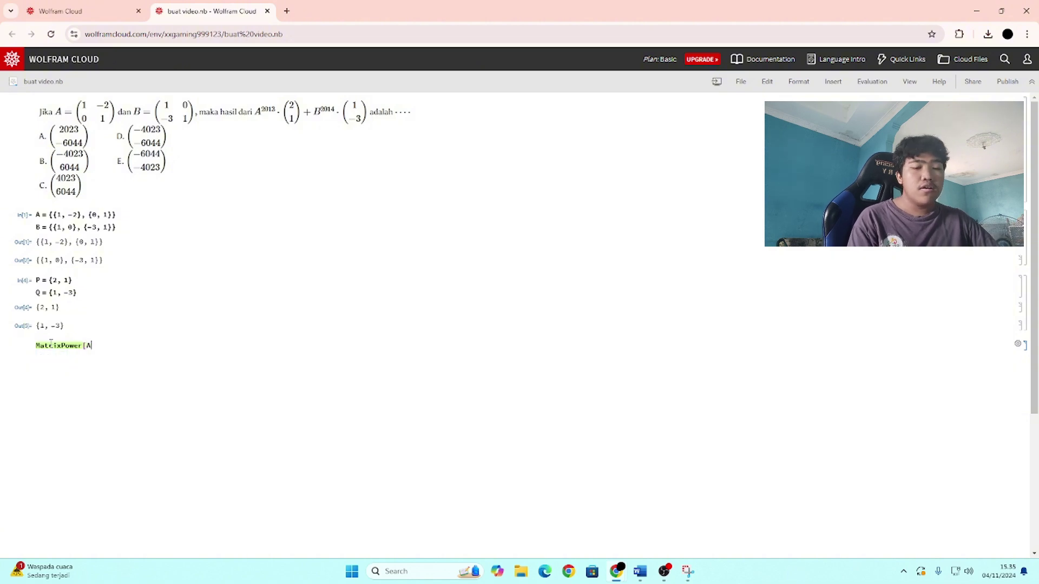
pyautogui.write(', 2')
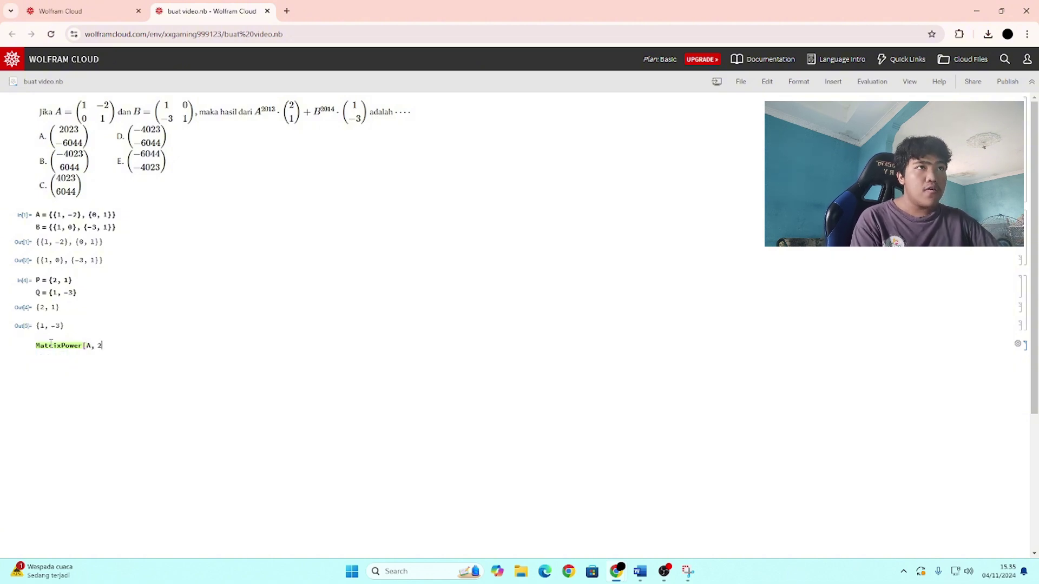
pyautogui.write('013')
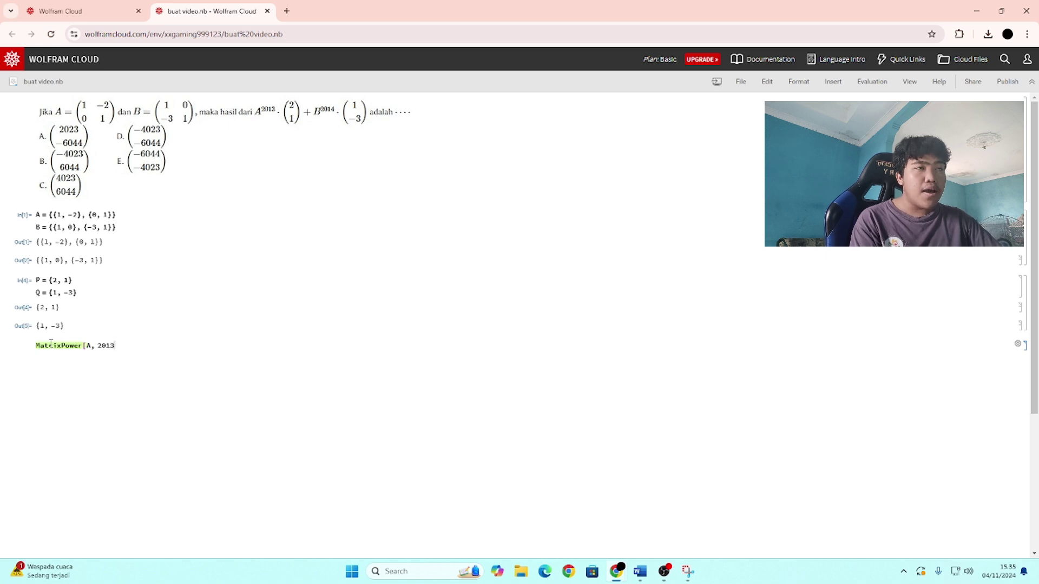
pyautogui.write(']')
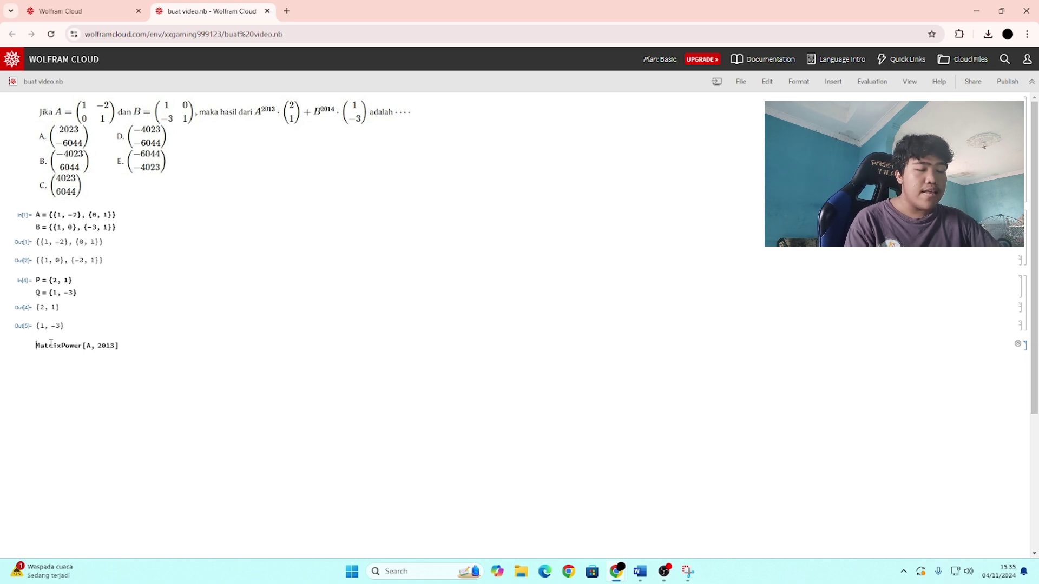
pyautogui.write('solusi')
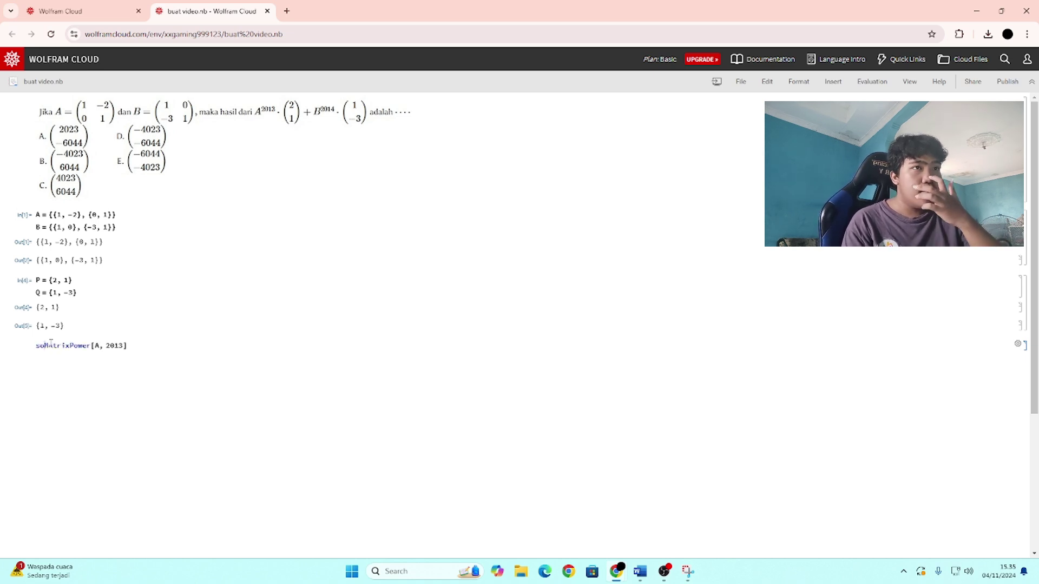
pyautogui.write('1 =')
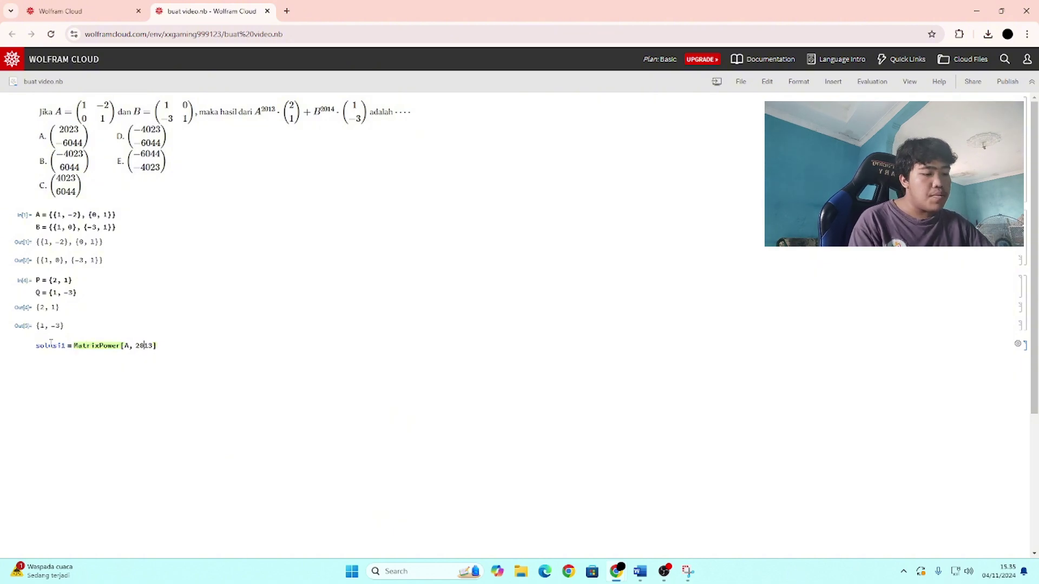
# - Define solusi2 = MatrixPower[B, 2014] on a new line below solusi1 and evaluate the cell
pyautogui.press('Return')
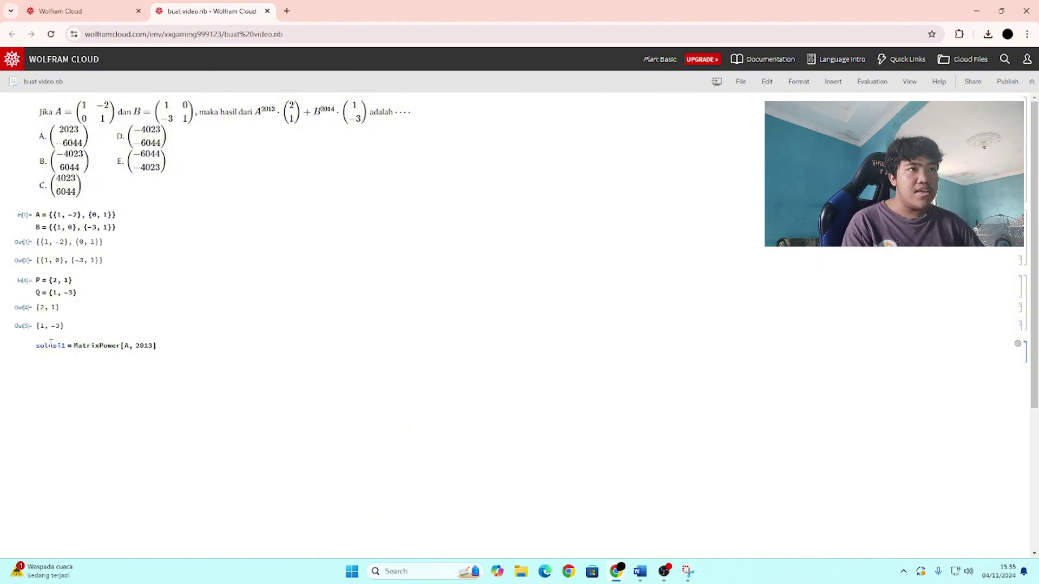
pyautogui.write('solu')
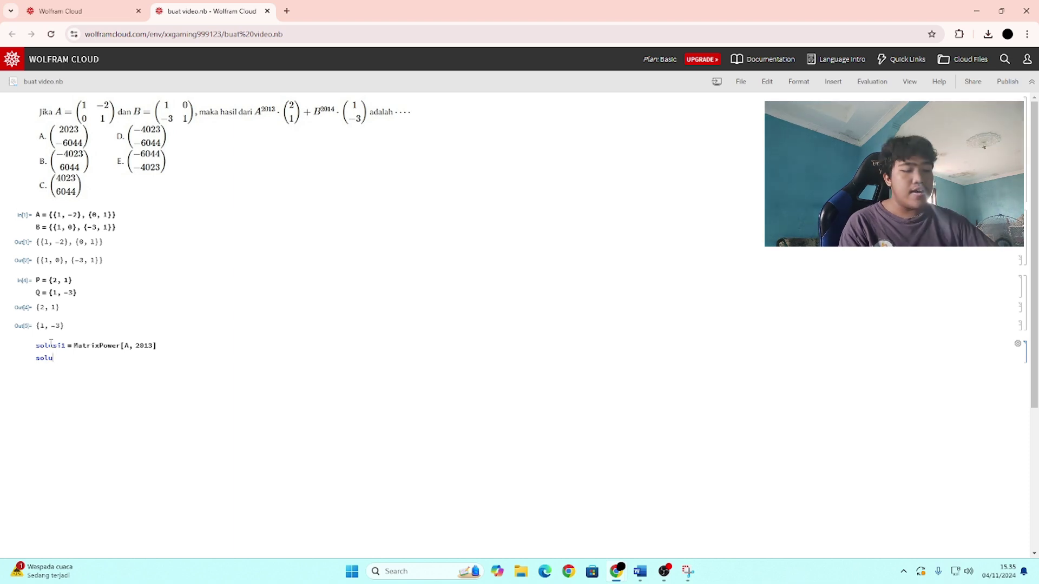
pyautogui.write('si2')
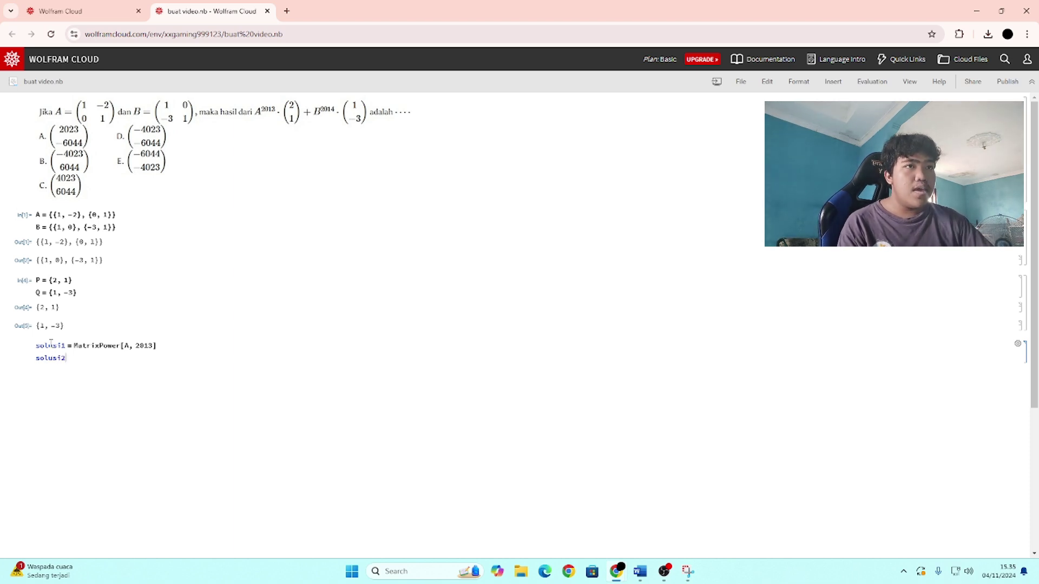
pyautogui.write(' = ')
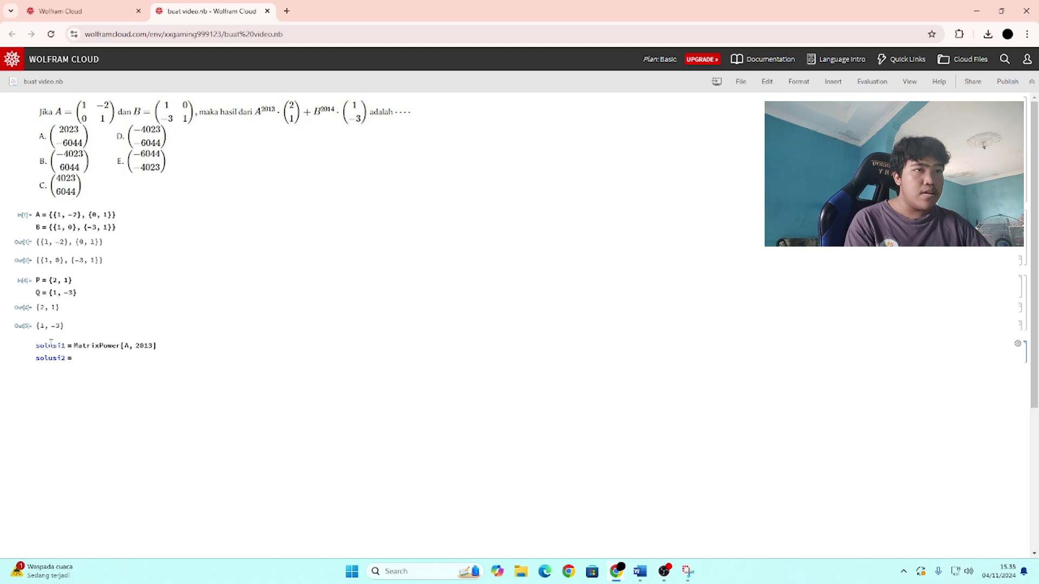
pyautogui.write('MatrixP')
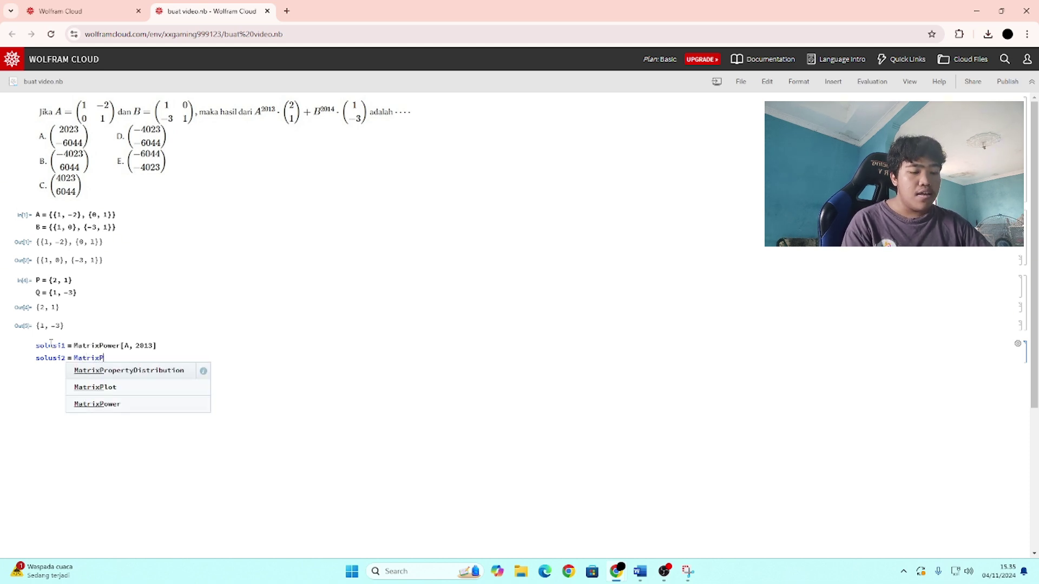
pyautogui.write('ower')
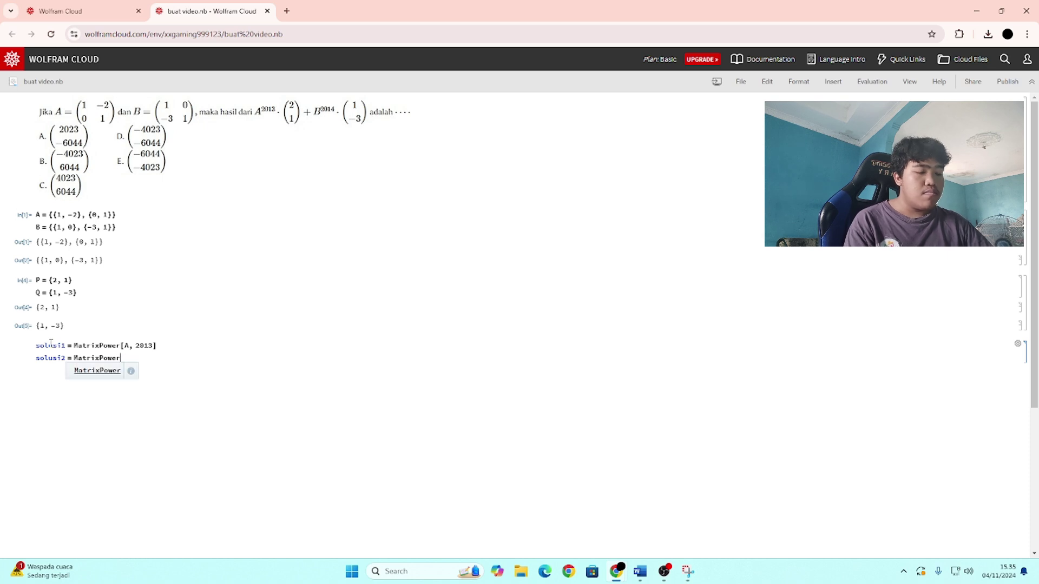
pyautogui.write('[')
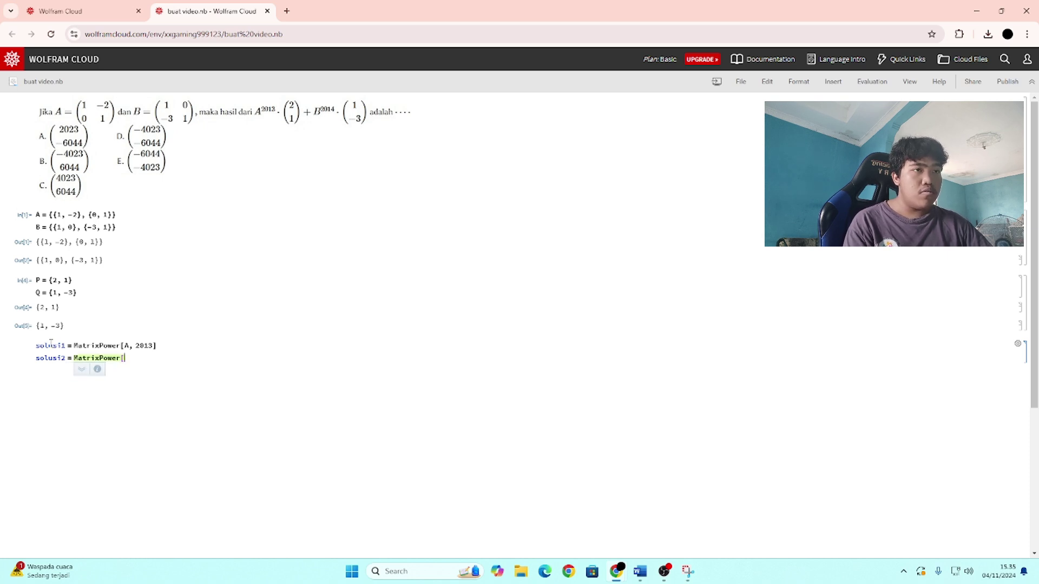
pyautogui.write('B, 201')
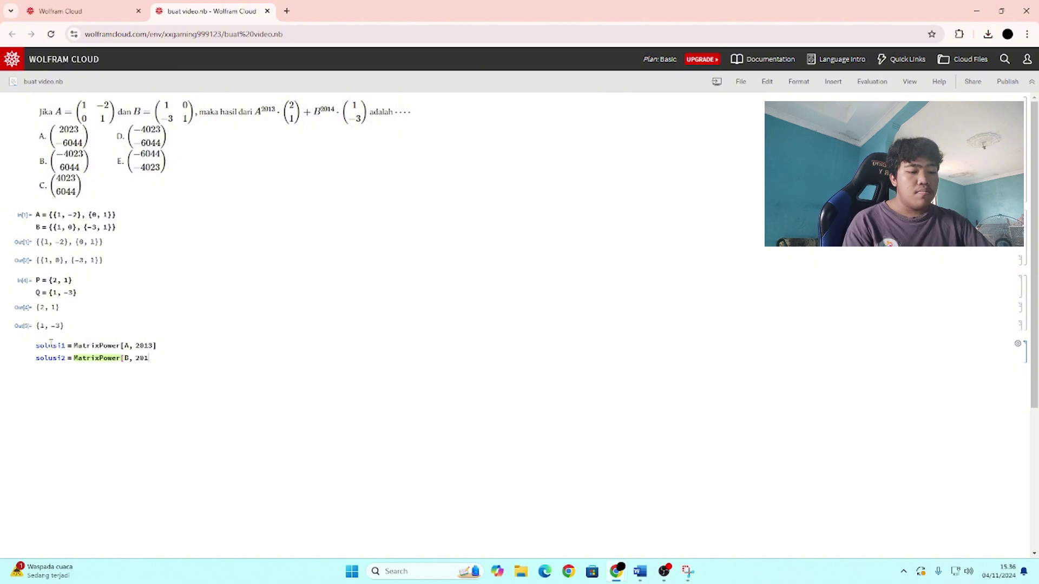
pyautogui.write('4]')
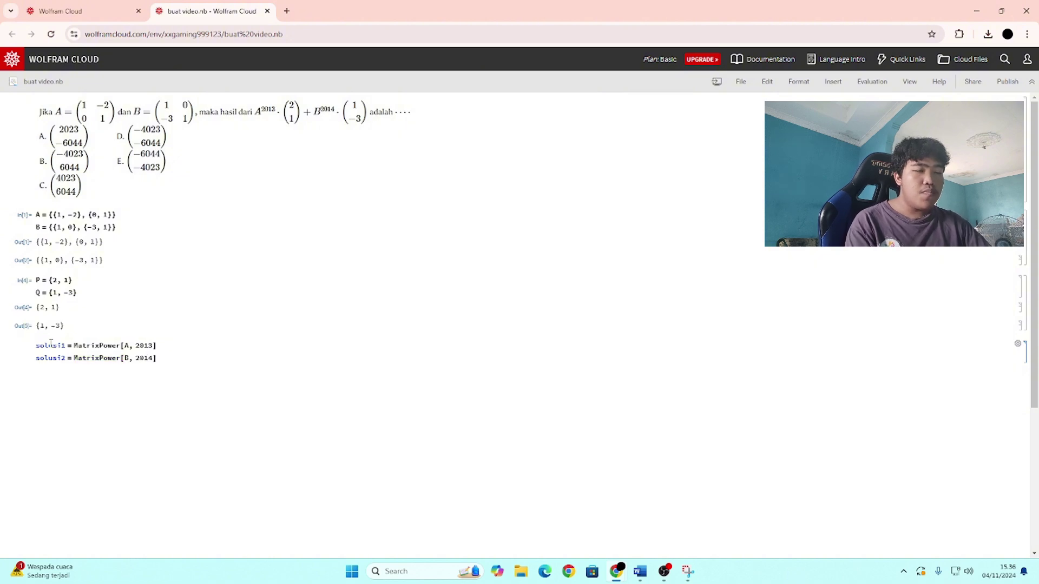
pyautogui.hotkey('shift', 'Return')
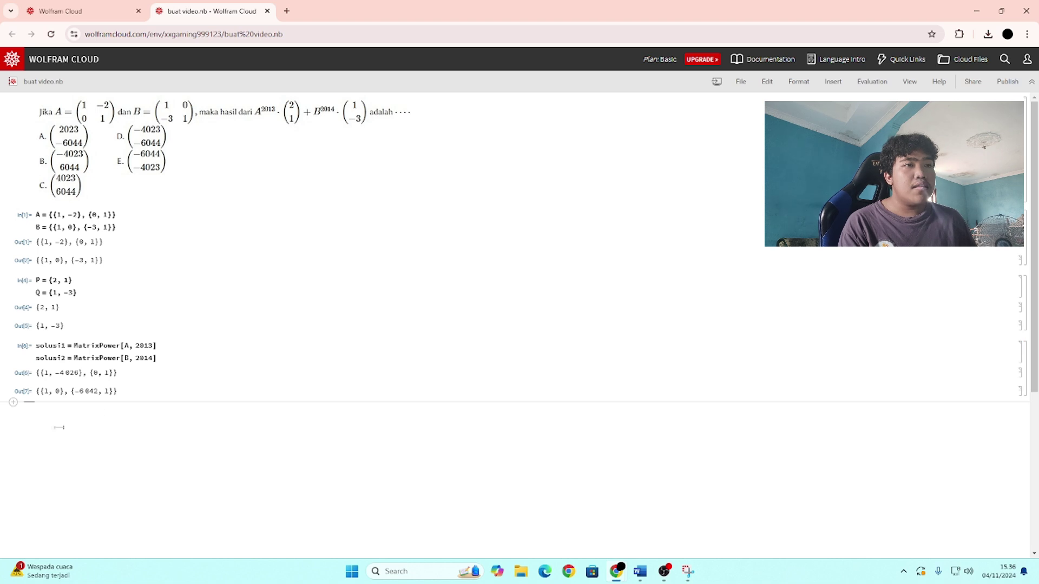
# - Compute solusi1.P + solusi2.Q in a new Wolfram Language input cell below the matrix power results
pyautogui.click(13, 404)
pyautogui.click(48, 413)
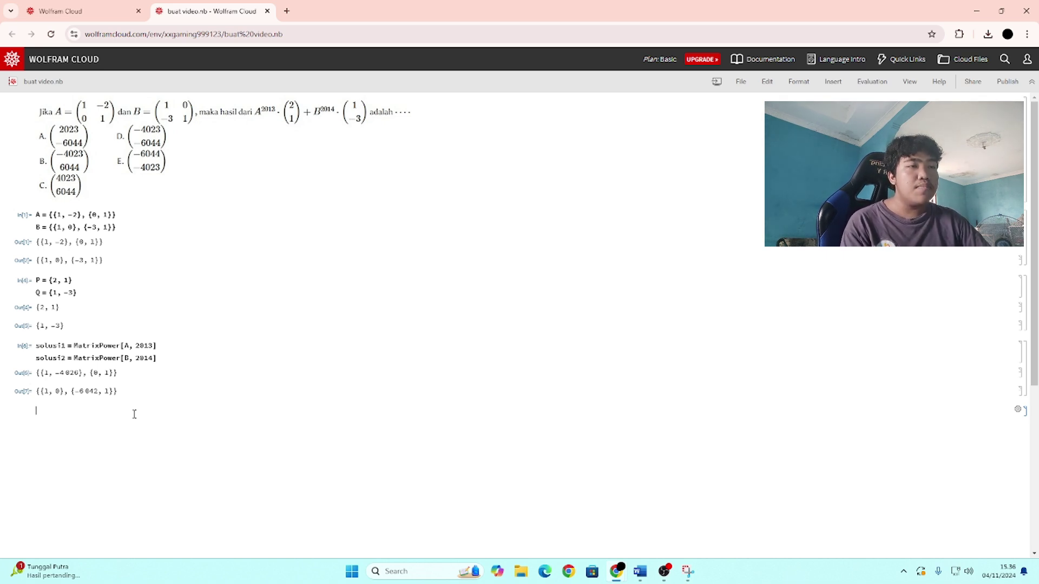
pyautogui.write('solusi')
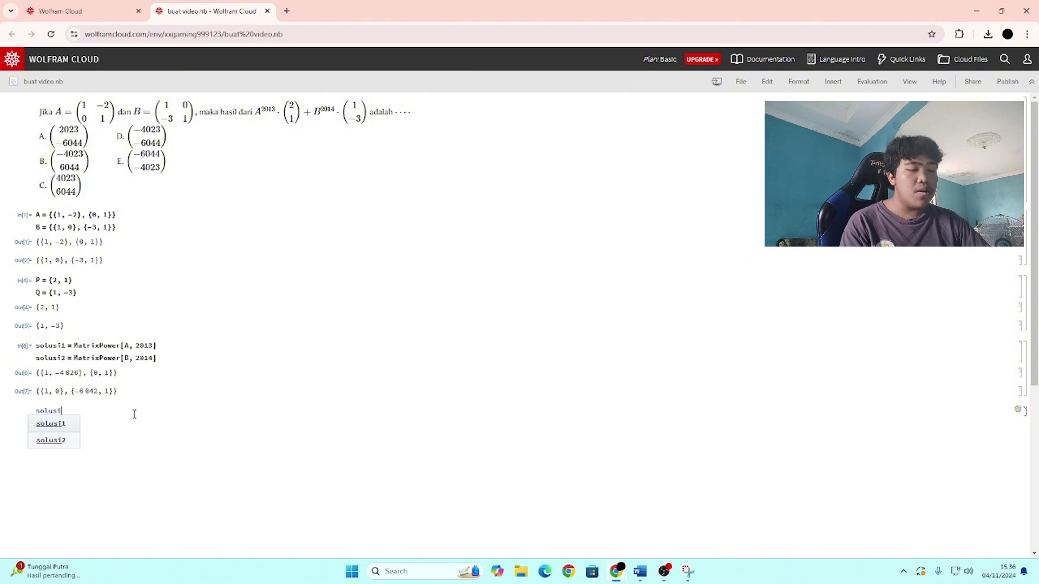
pyautogui.write('1')
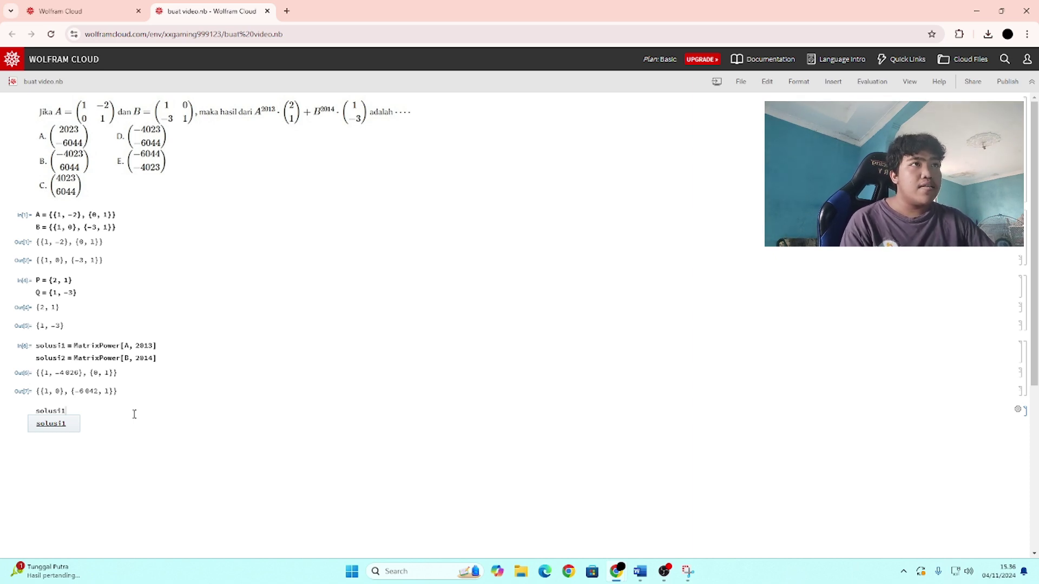
pyautogui.write('.')
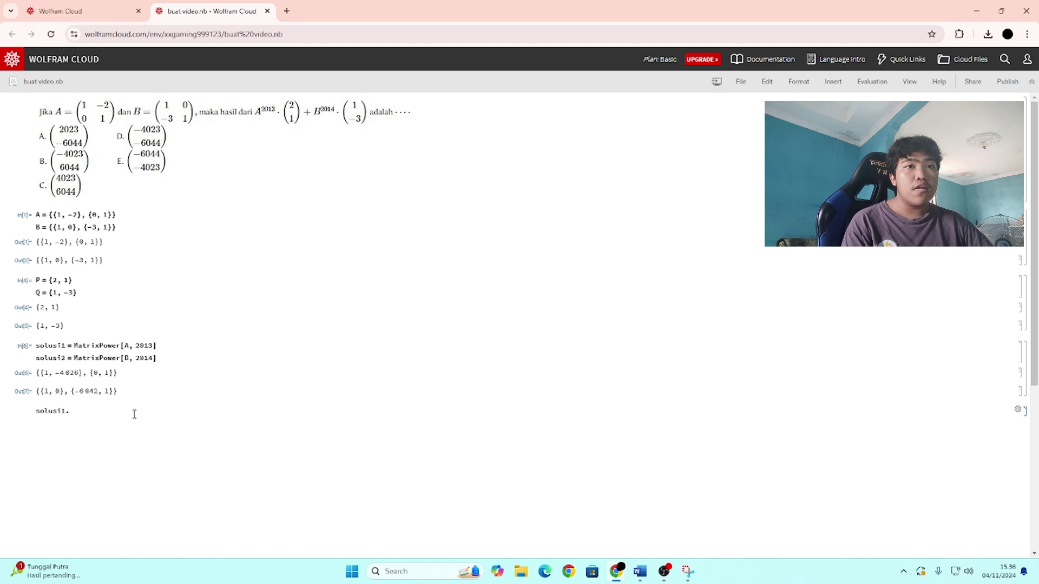
pyautogui.write('P')
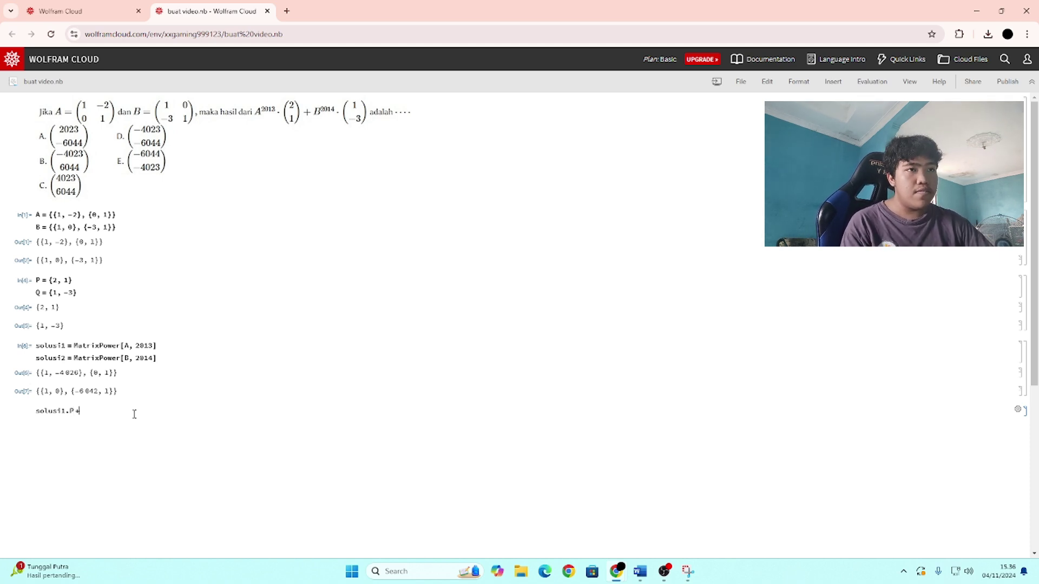
pyautogui.write('+solus')
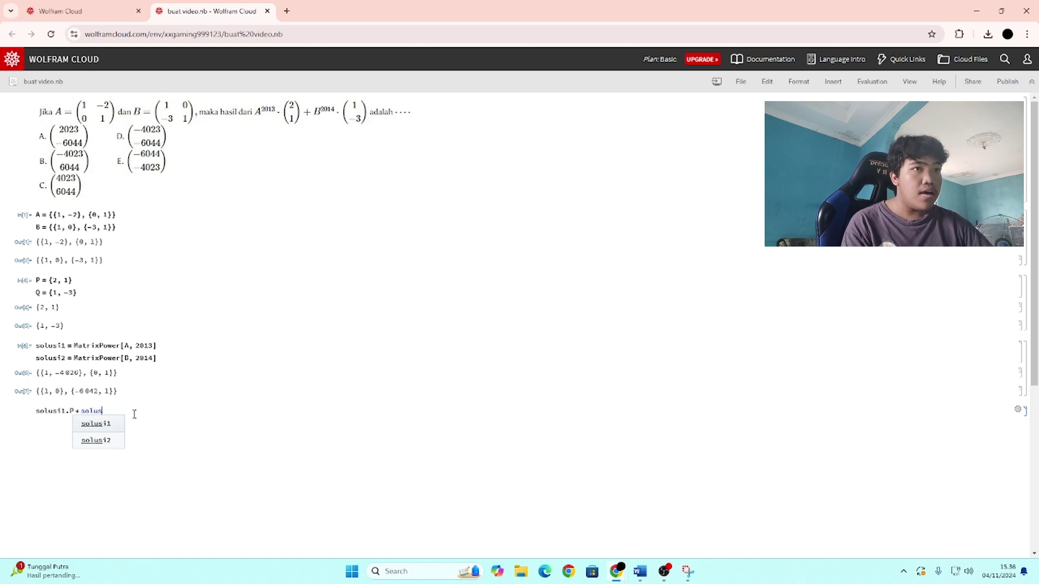
pyautogui.write('i2')
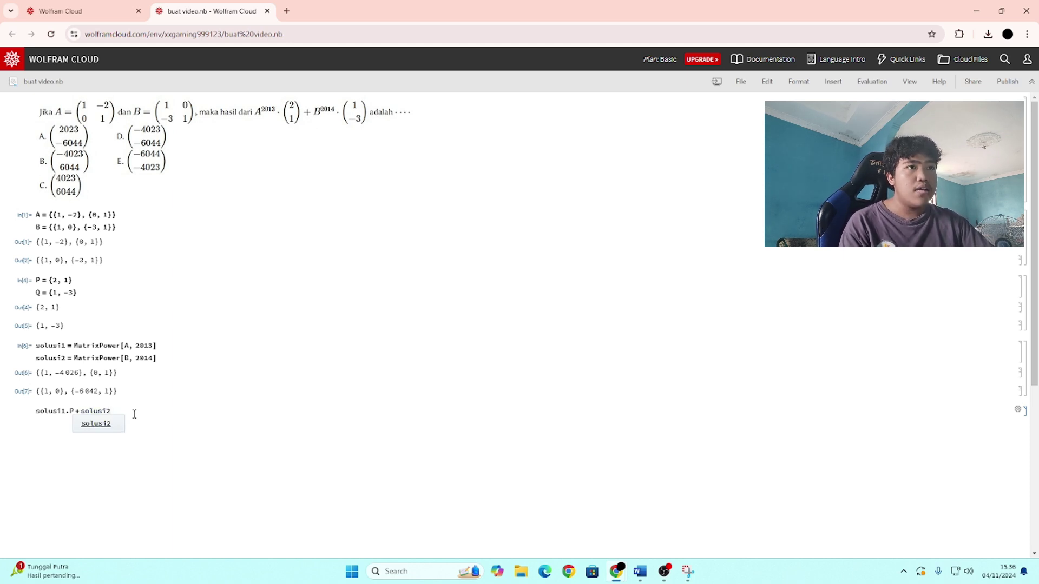
pyautogui.write('.Q')
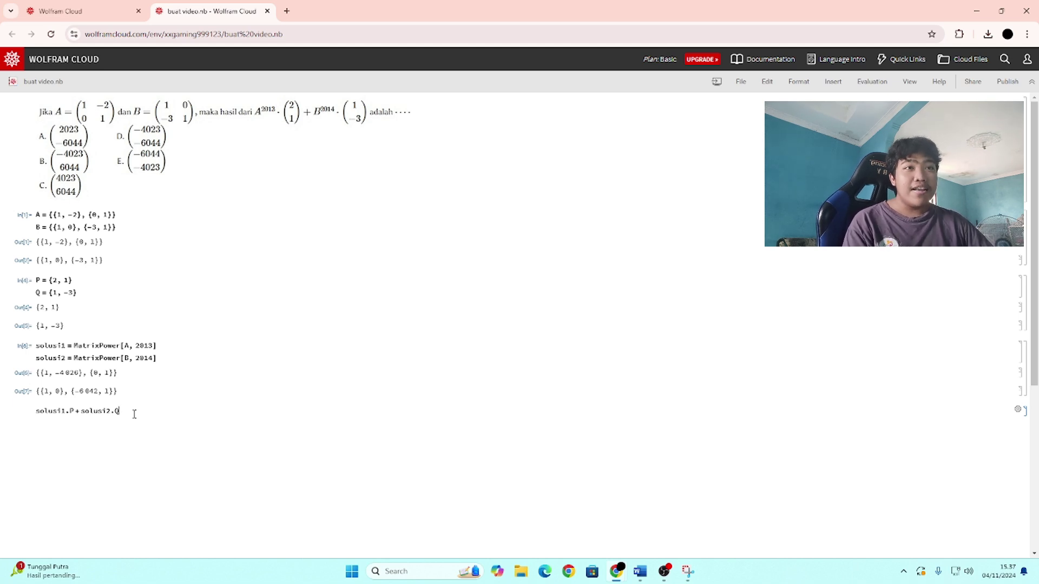
pyautogui.hotkey('shift', 'Return')
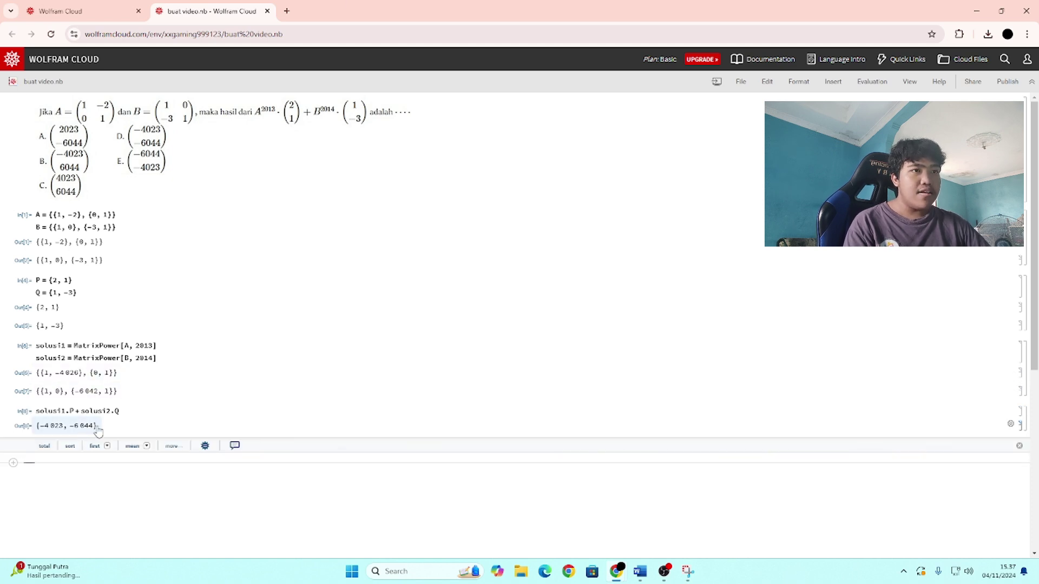
# - Append // MatrixForm to the expression solusi1.P + solusi2.Q and re-evaluate it
pyautogui.click(13, 463)
pyautogui.click(43, 445)
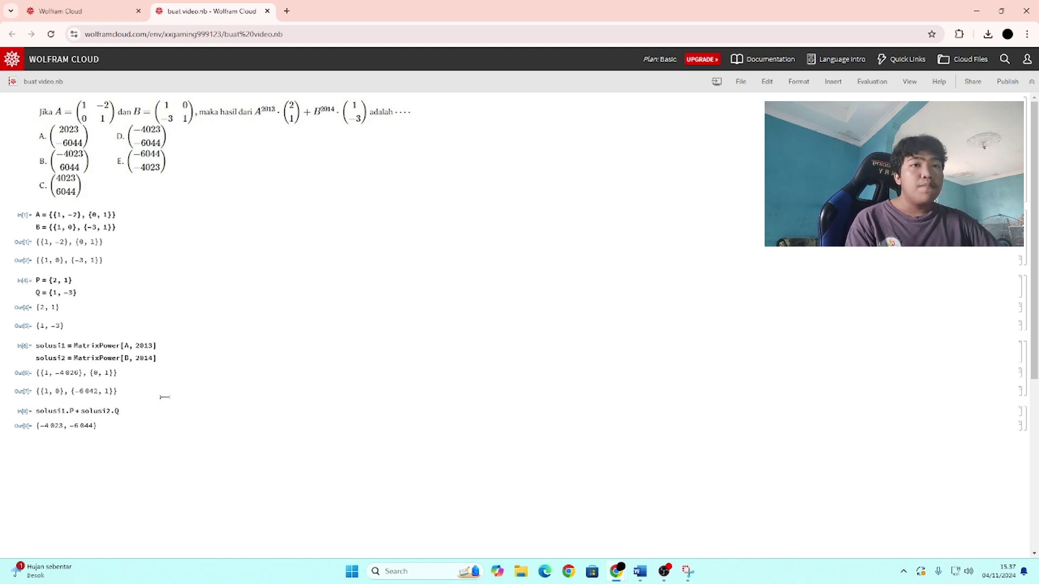
pyautogui.write('//')
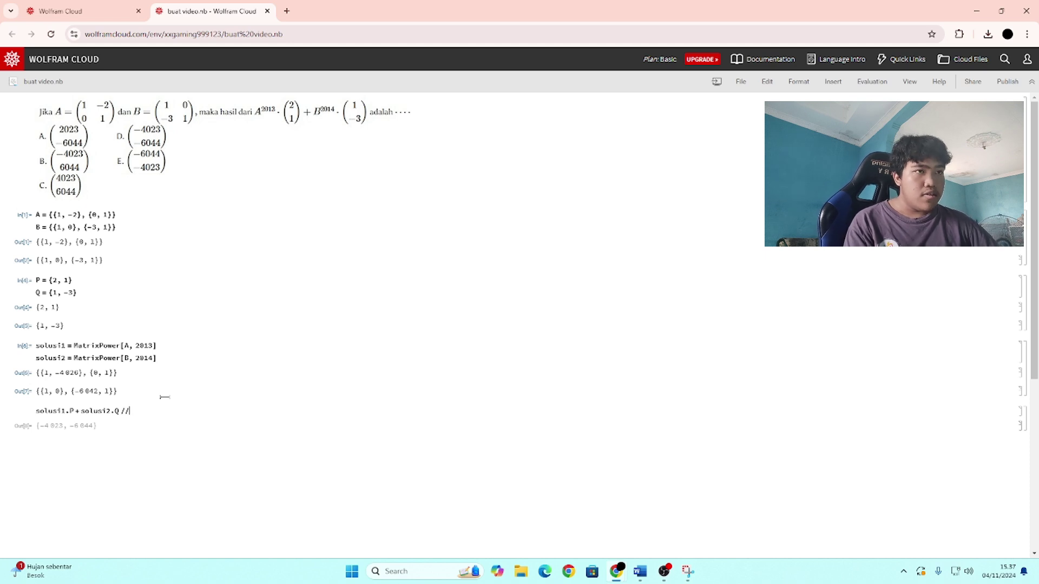
pyautogui.write(' Matrix')
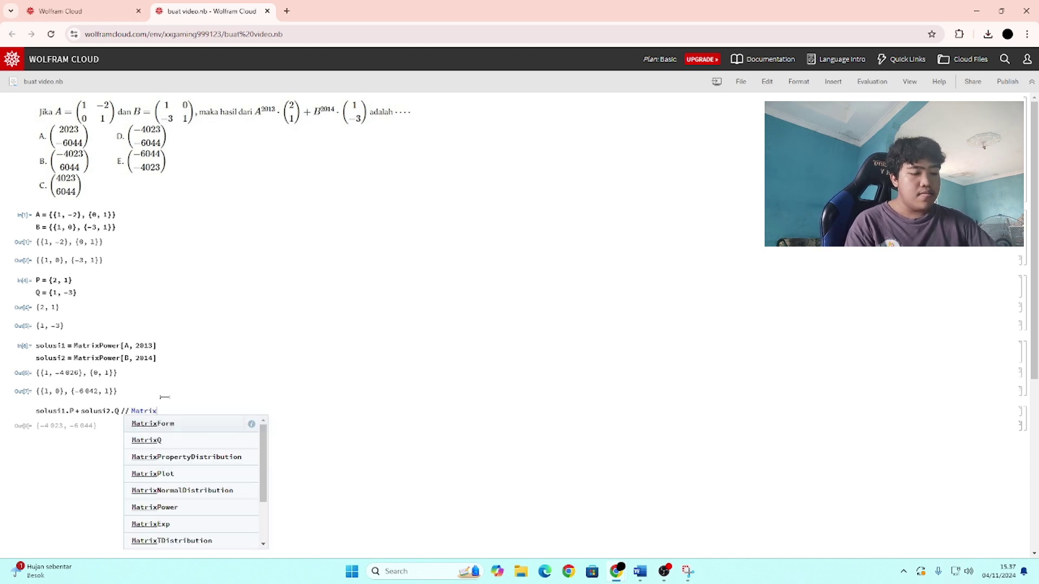
pyautogui.write('Form')
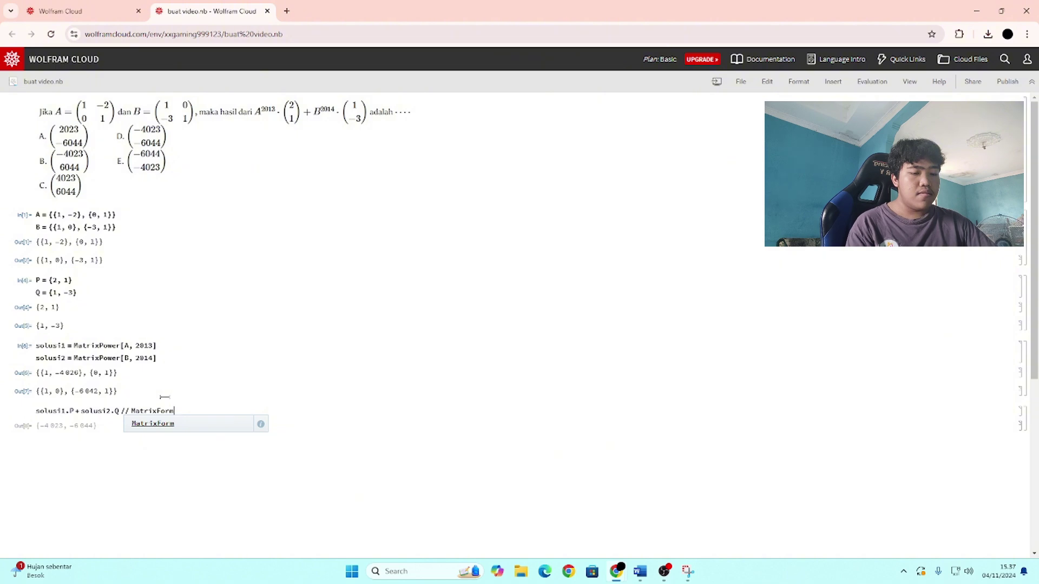
pyautogui.hotkey('shift', 'Return')
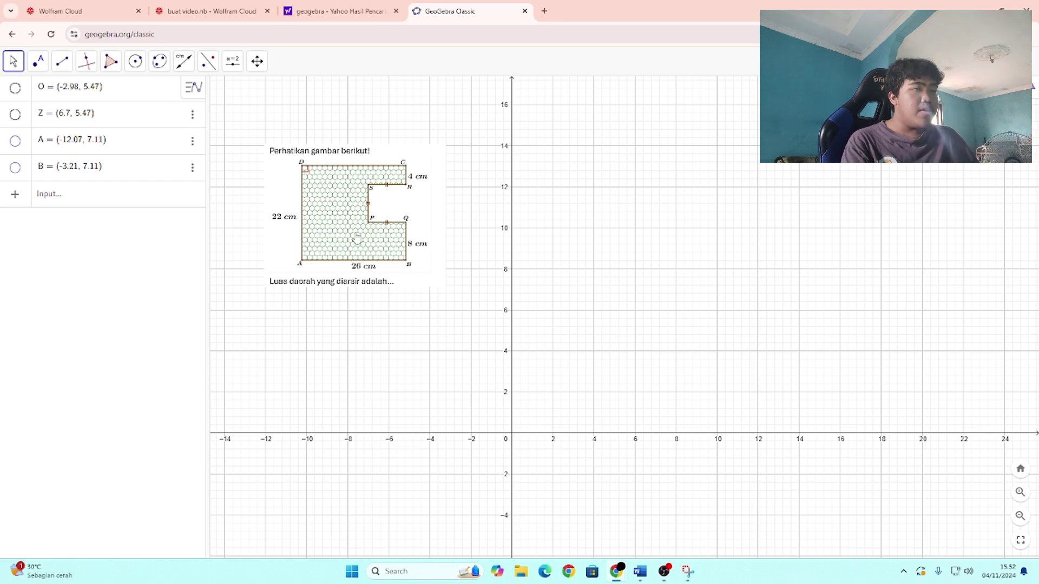
# - Move the problem picture slightly downward so its lower-left corner sits at about (-11.94, 6.67), and deselect it
pyautogui.click(369, 239)
pyautogui.click(403, 320)
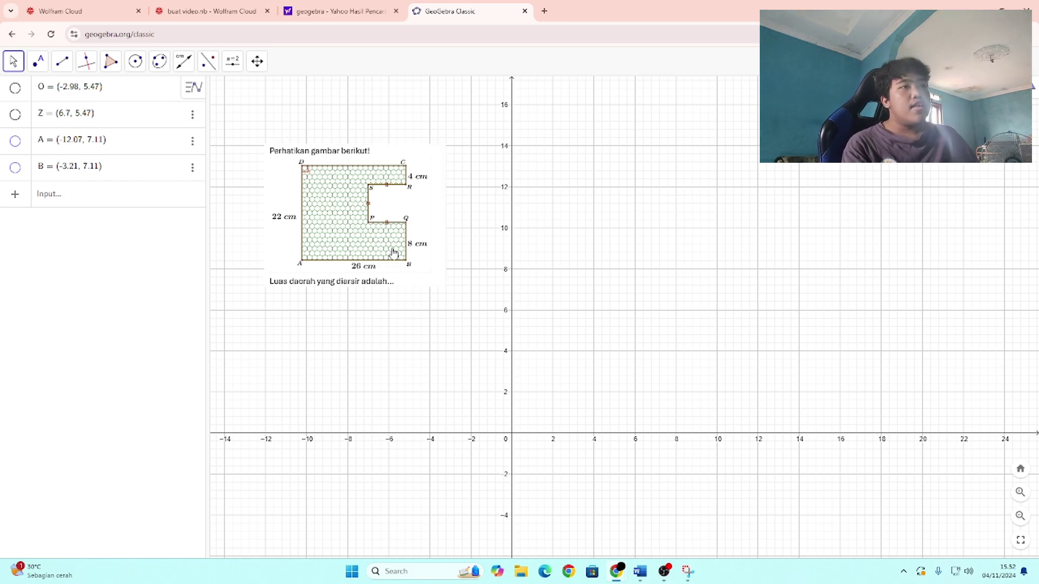
pyautogui.click(418, 252)
pyautogui.moveTo(427, 251); pyautogui.dragTo(430, 261)
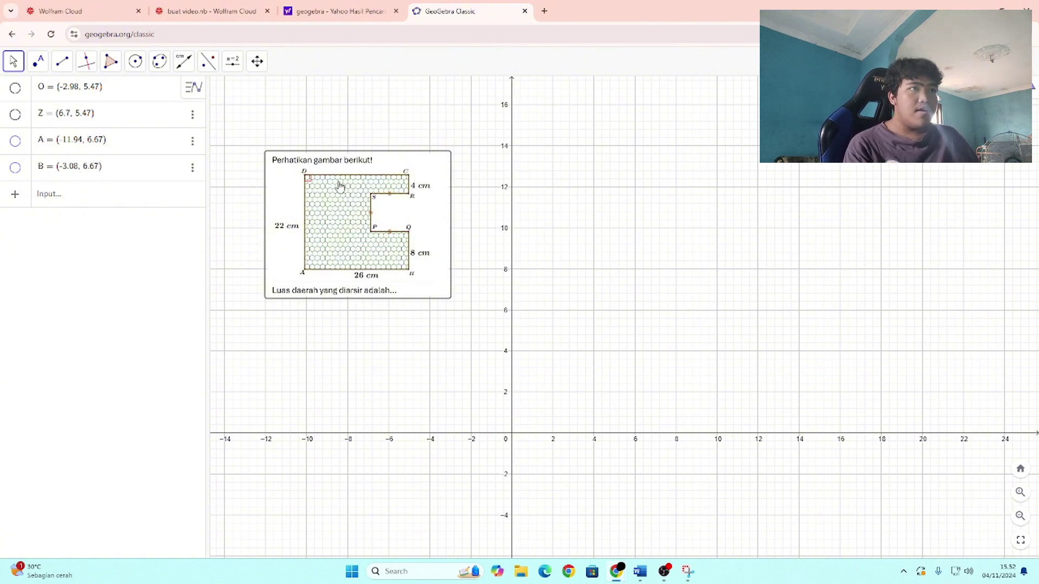
pyautogui.click(405, 334)
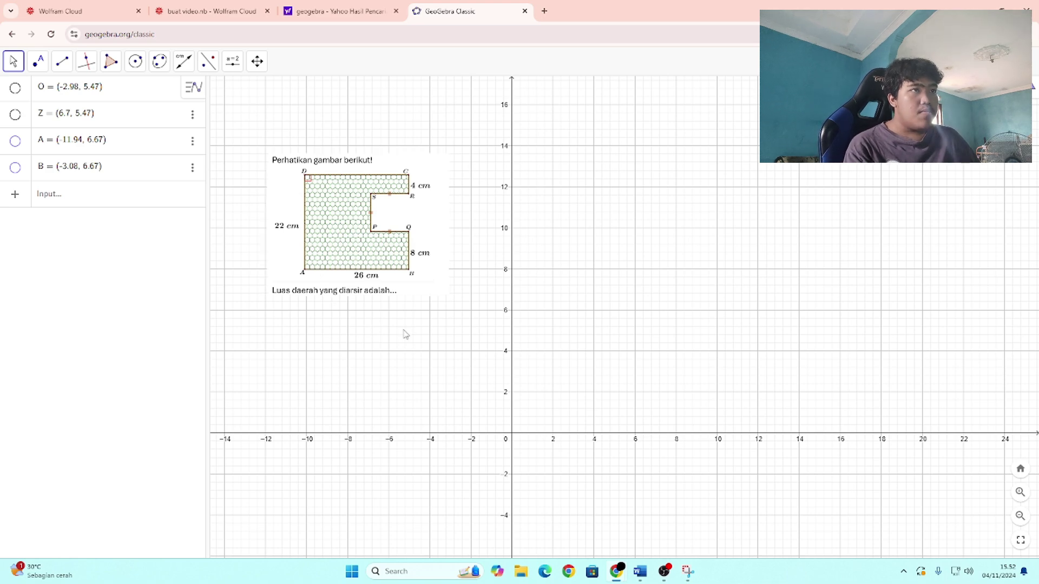
# - Place a point at the origin, on the intersection of the x-axis and y-axis
pyautogui.click(38, 63)
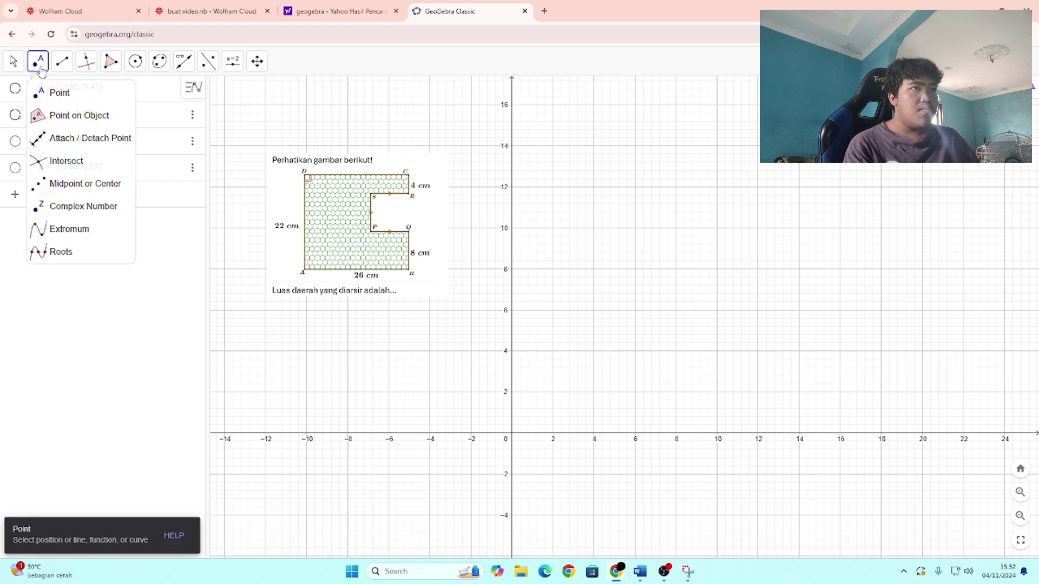
pyautogui.click(13, 61)
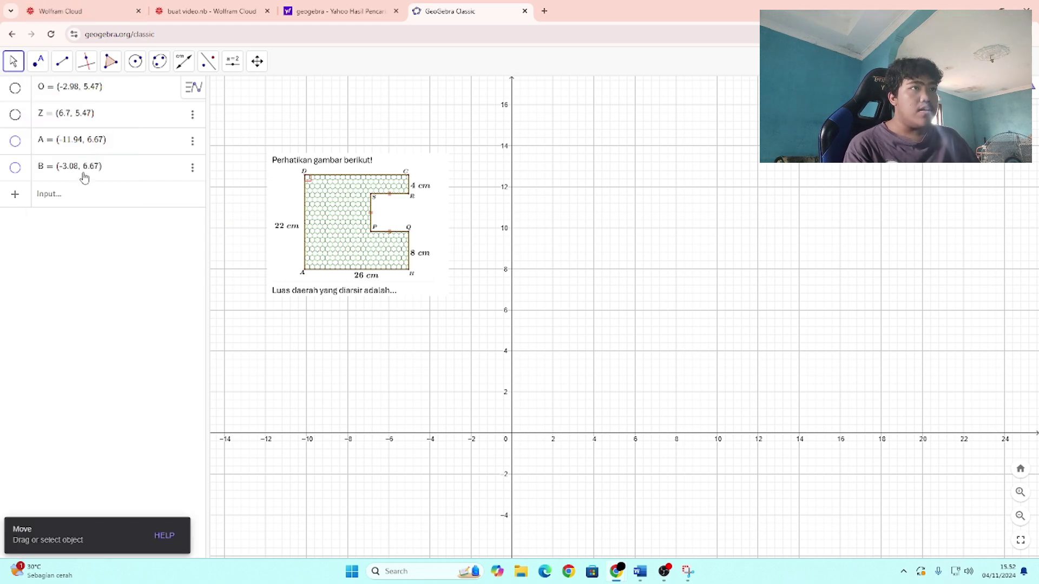
pyautogui.click(38, 63)
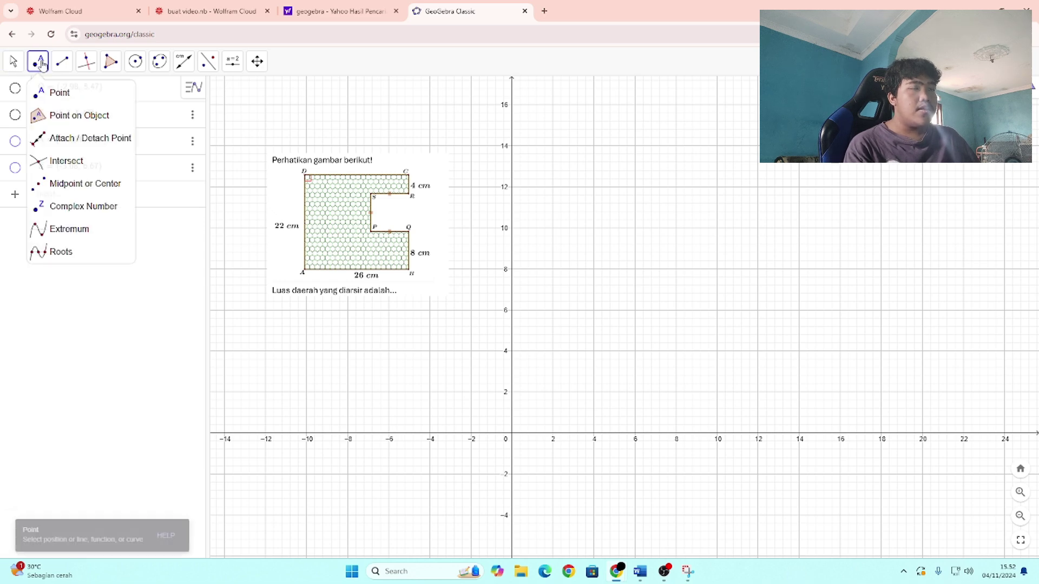
pyautogui.click(513, 439)
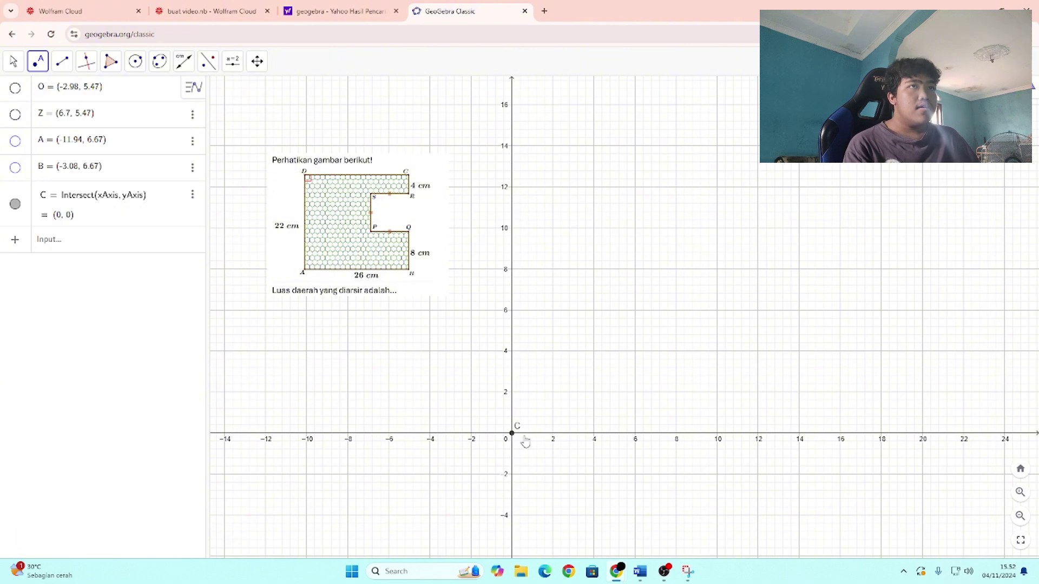
# - Rename the point at the origin as A
pyautogui.click(15, 63)
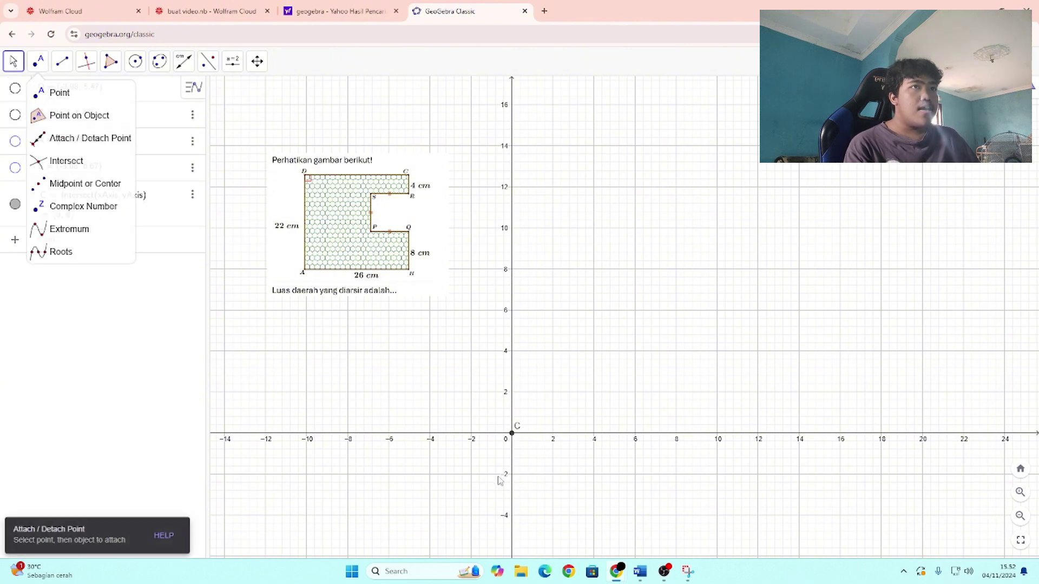
pyautogui.click(511, 433)
pyautogui.rightClick(511, 433)
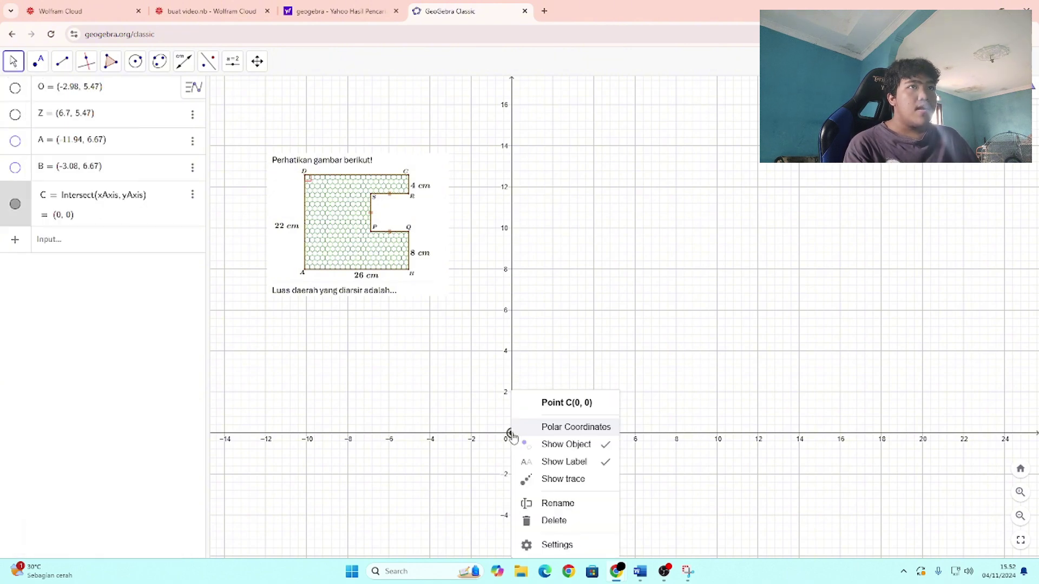
pyautogui.click(557, 505)
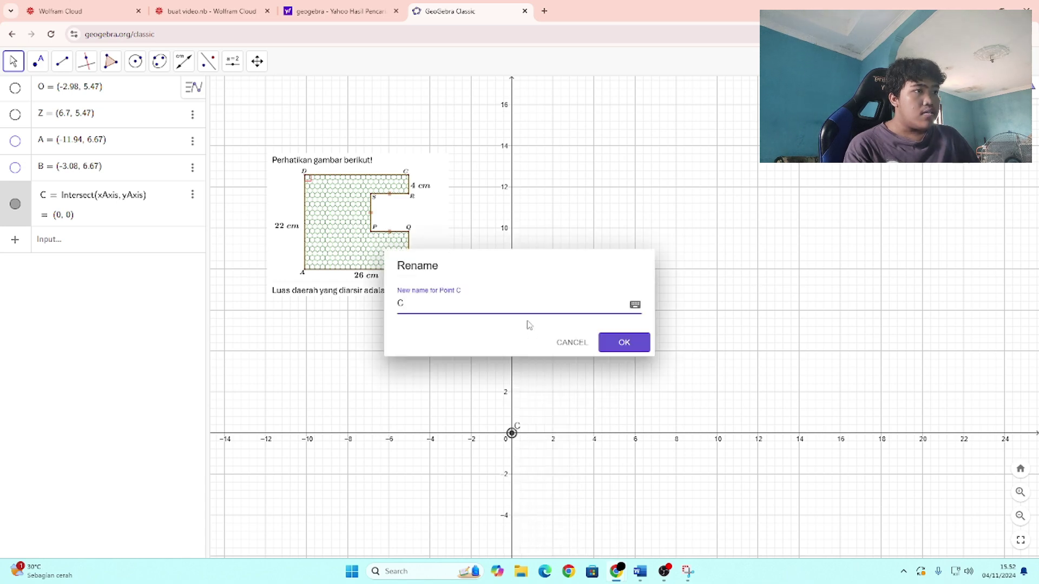
pyautogui.write('A')
pyautogui.click(396, 305)
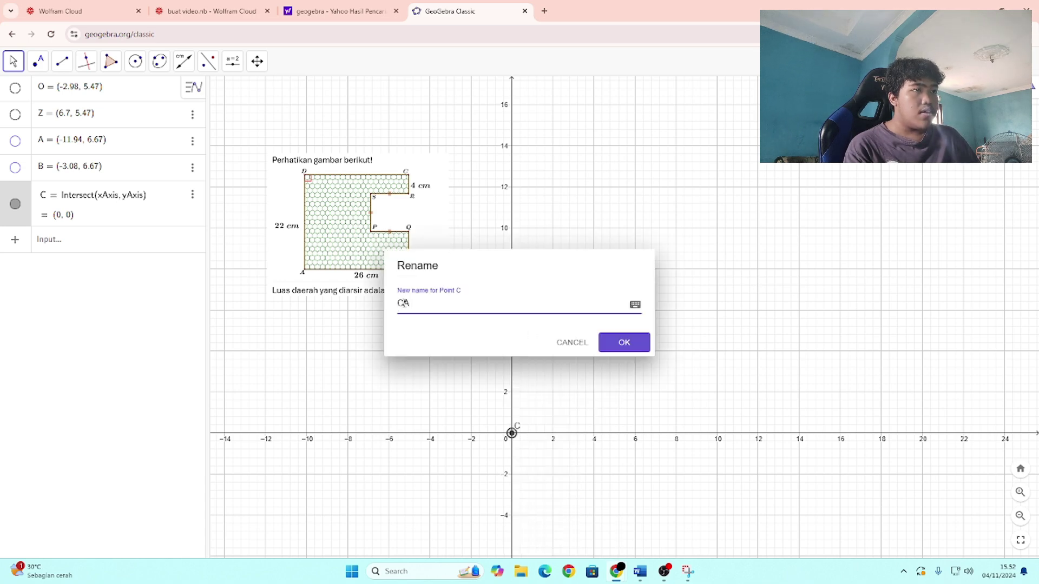
pyautogui.press('Delete')
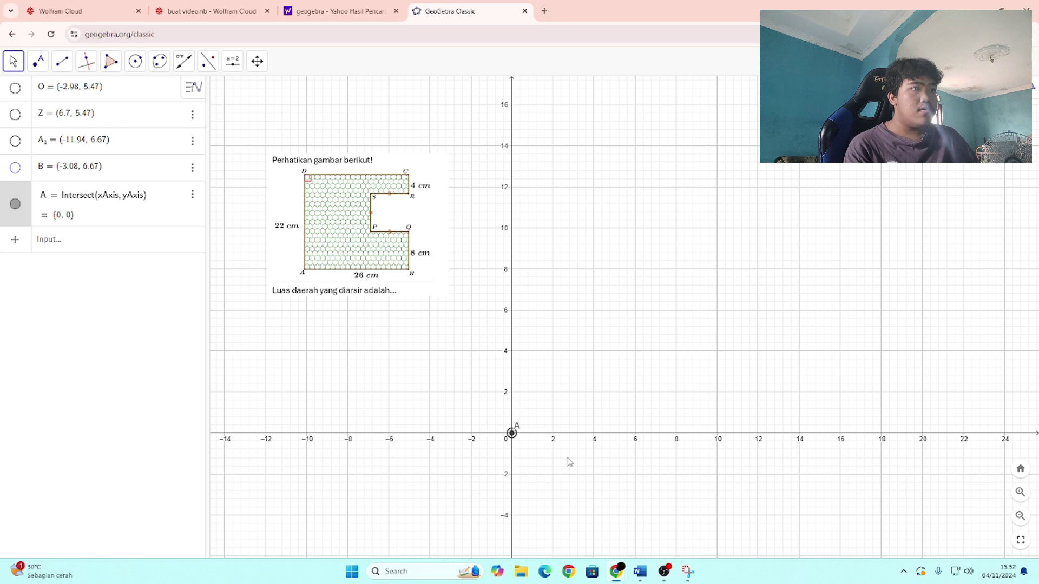
pyautogui.click(569, 461)
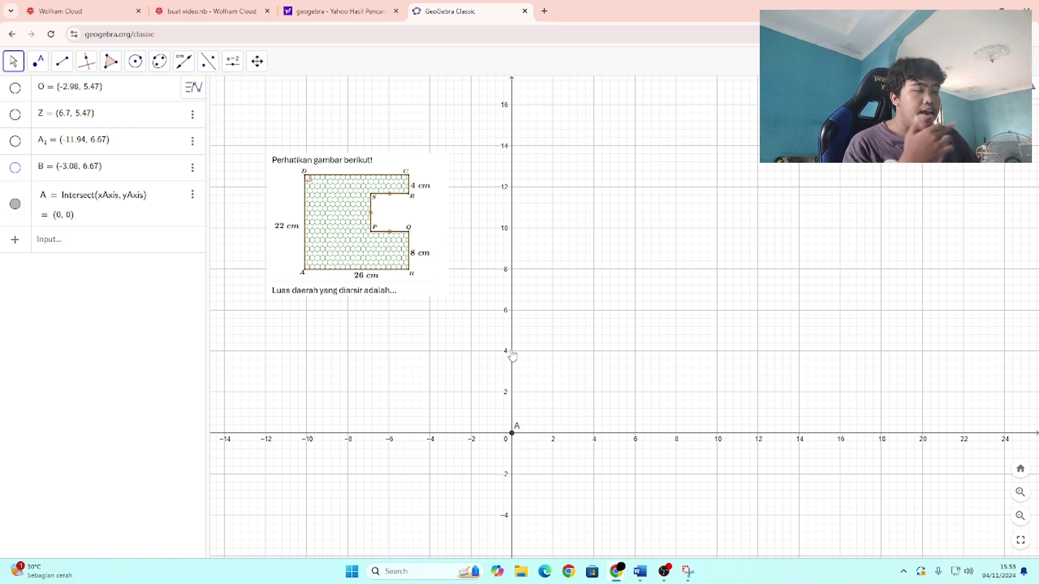
# - Draw a segment with a given length of 26 from point A along the x-axis
pyautogui.click(359, 215)
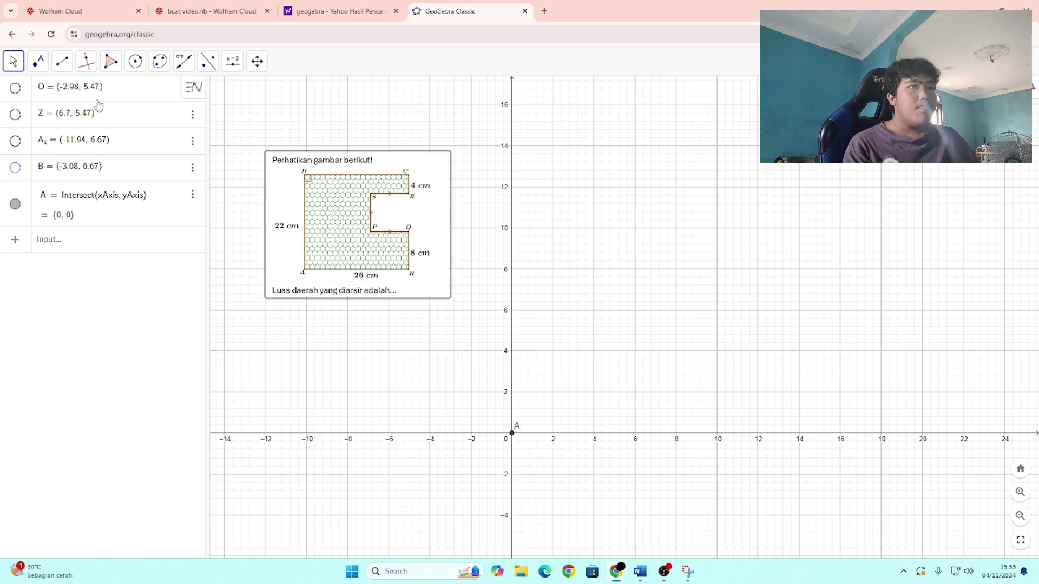
pyautogui.click(64, 63)
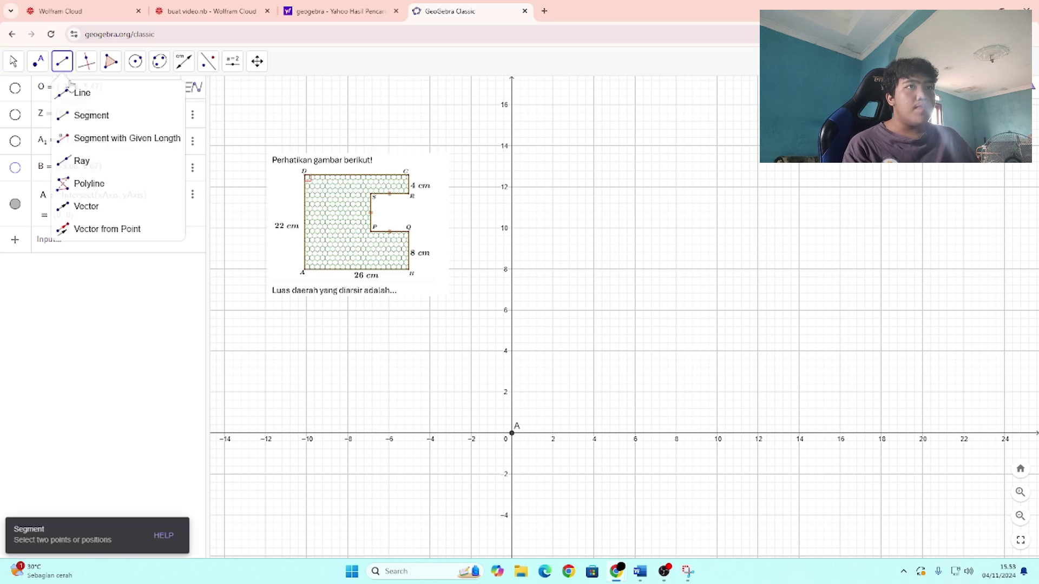
pyautogui.click(180, 217)
pyautogui.click(162, 139)
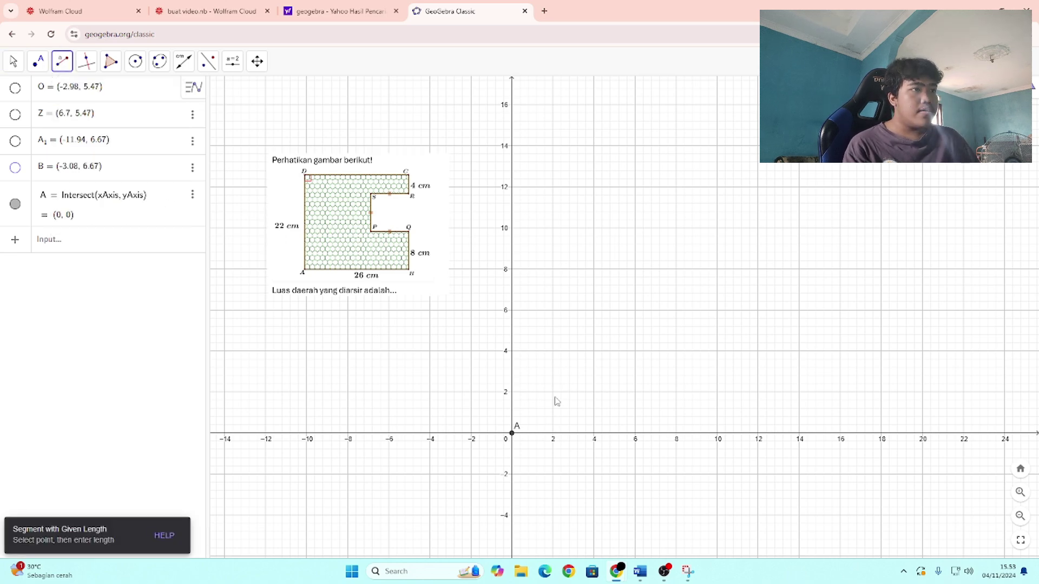
pyautogui.click(511, 436)
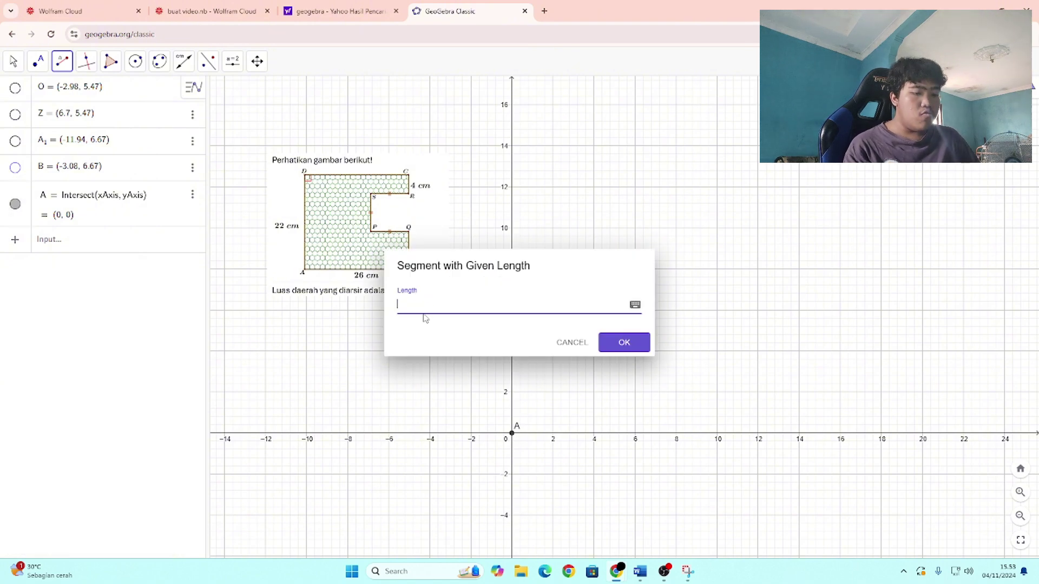
pyautogui.click(622, 342)
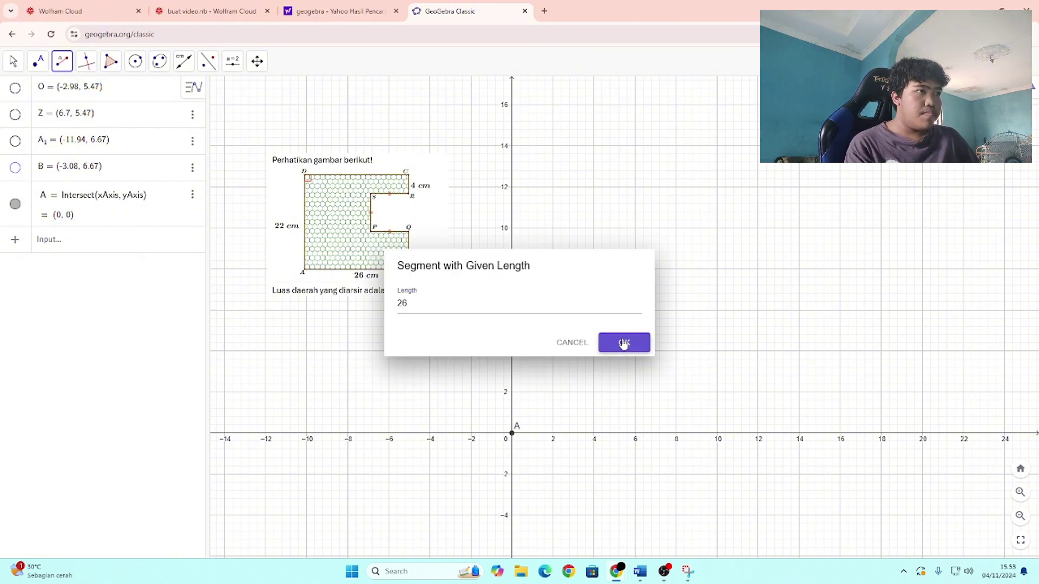
pyautogui.scroll(-5, 648, 427)
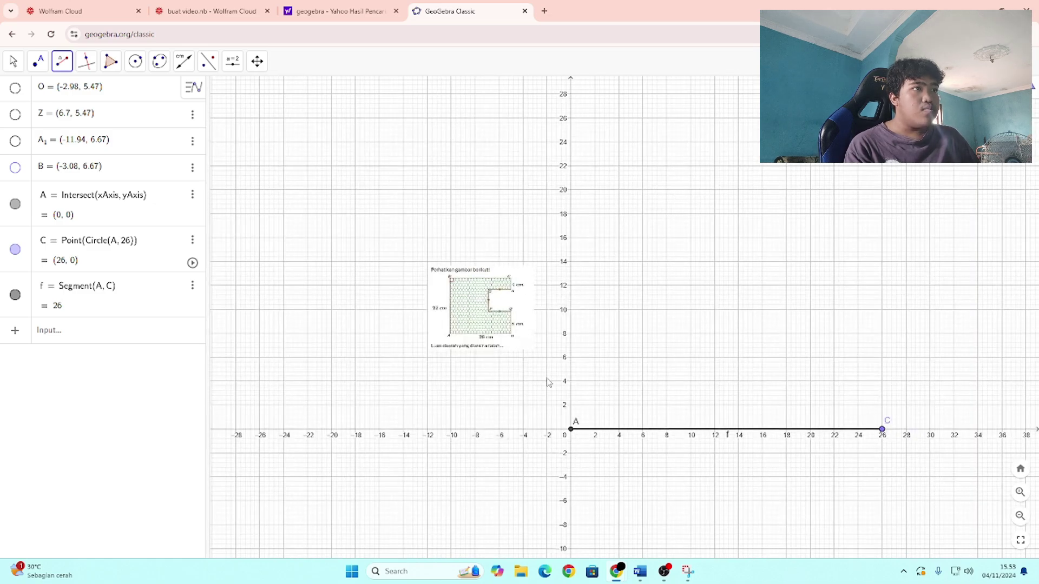
# - Delete the 26-unit segment but keep its endpoint at (26, 0), and rename that endpoint as B
pyautogui.scroll(2, 547, 382)
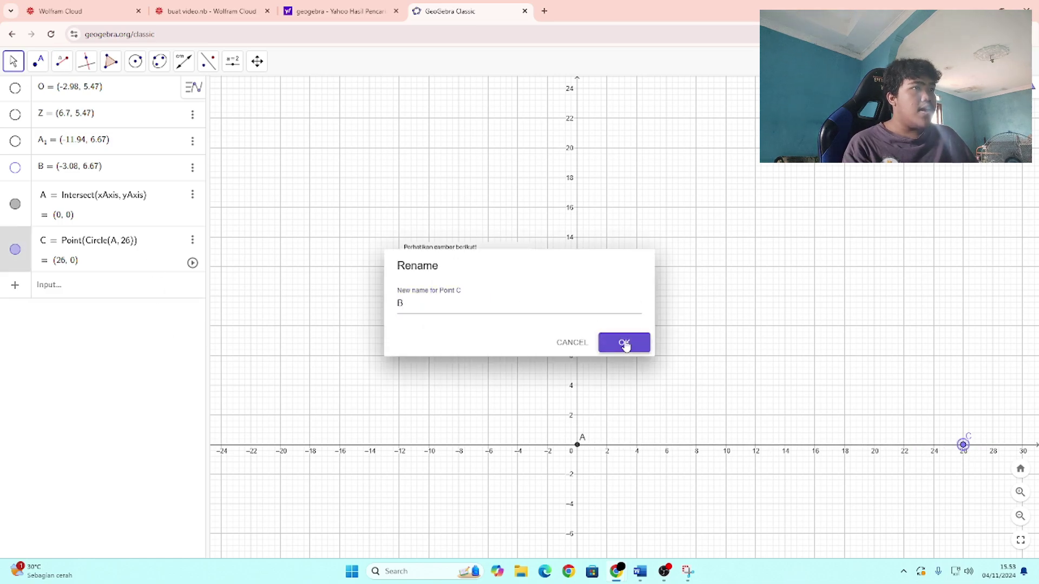
pyautogui.click(624, 343)
pyautogui.moveTo(862, 334); pyautogui.dragTo(788, 344)
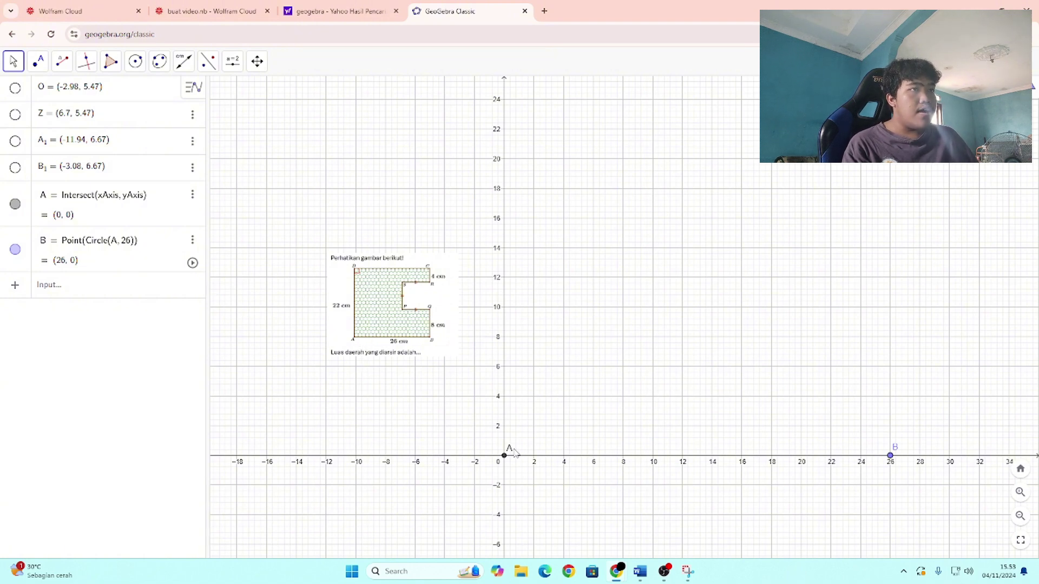
# - Draw a segment with a given length of 22 from point A and put its endpoint at (0, 22)
pyautogui.scroll(1, 514, 452)
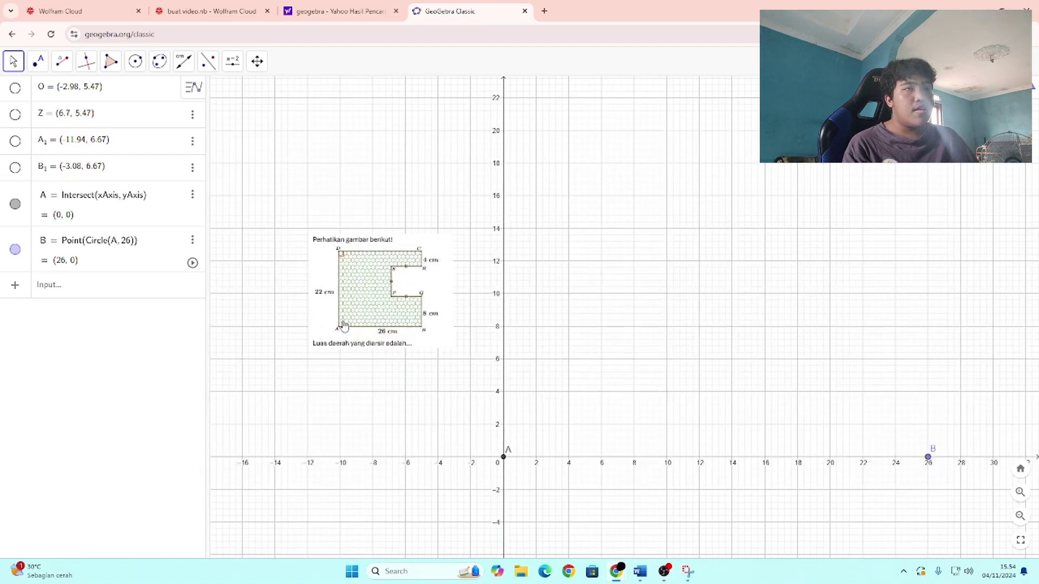
pyautogui.click(62, 62)
pyautogui.click(138, 139)
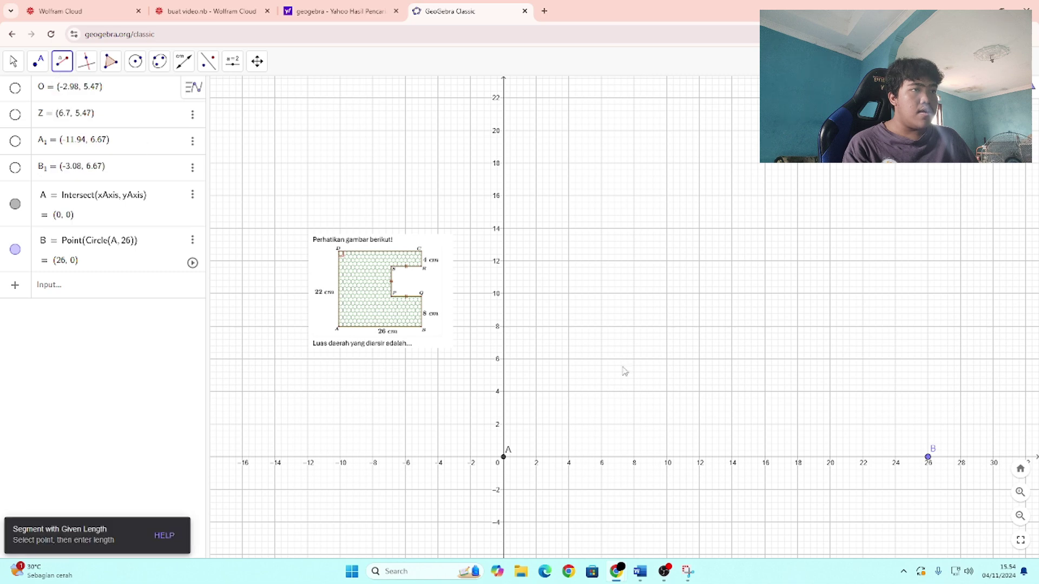
pyautogui.click(503, 458)
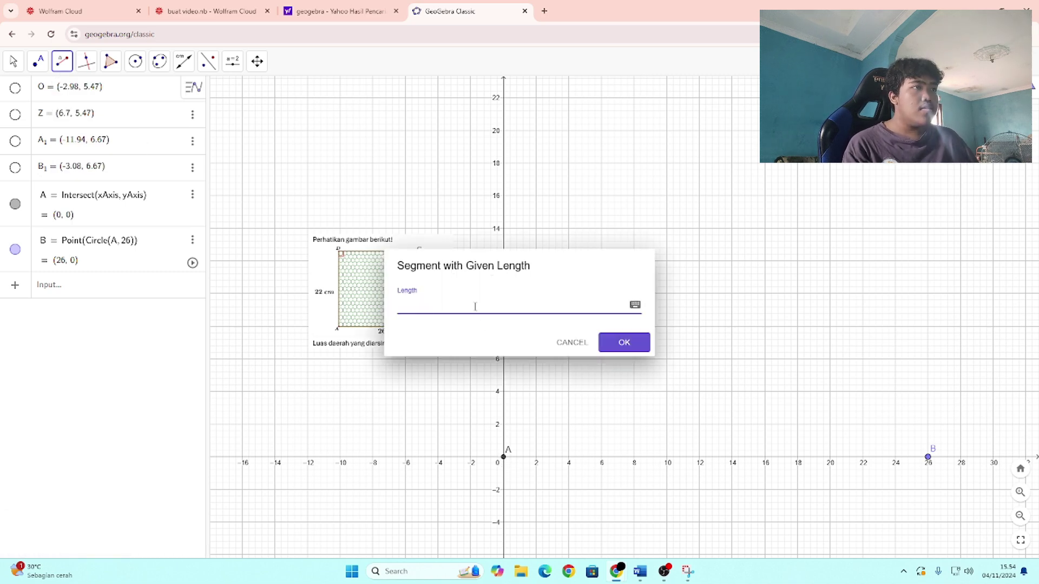
pyautogui.write('22')
pyautogui.press('Return')
# - Rename the endpoint at (0, 22) as D and delete the segment between A and D
pyautogui.rightClick(512, 117)
pyautogui.click(563, 239)
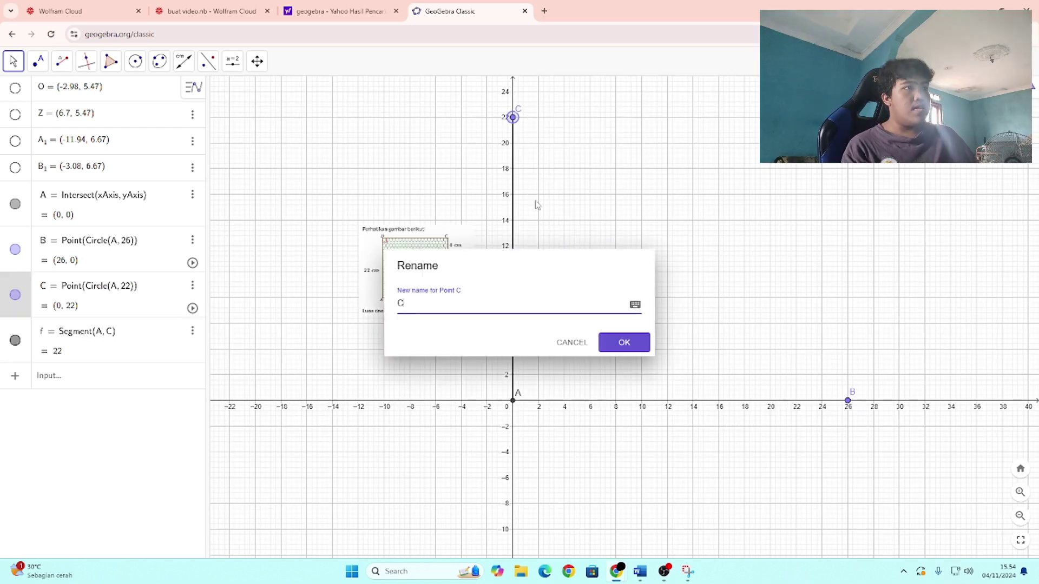
pyautogui.click(645, 344)
pyautogui.click(513, 301)
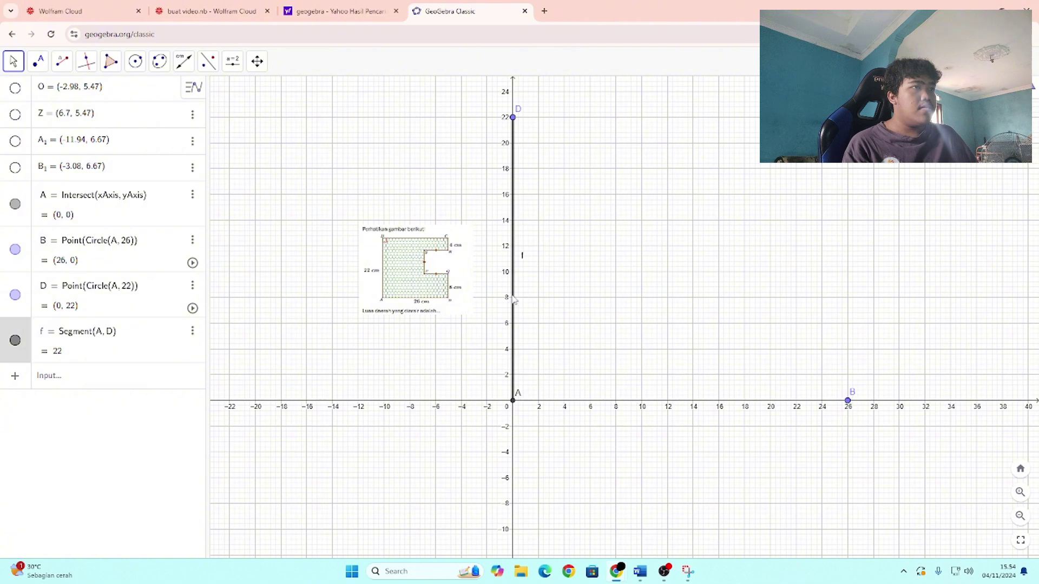
pyautogui.press('Delete')
# - Place C at (26, 22) with a given-length segment of 26 from D, and R at (26, 18) with one of 4 from C
pyautogui.scroll(-1, 600, 358)
pyautogui.scroll(2, 598, 362)
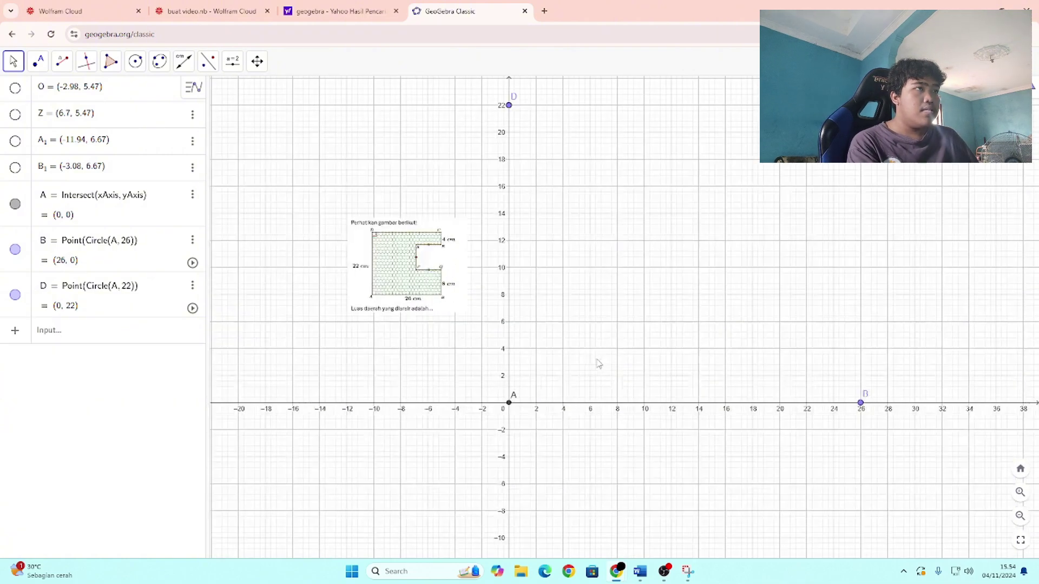
pyautogui.scroll(-2, 583, 366)
pyautogui.moveTo(720, 194); pyautogui.dragTo(702, 219)
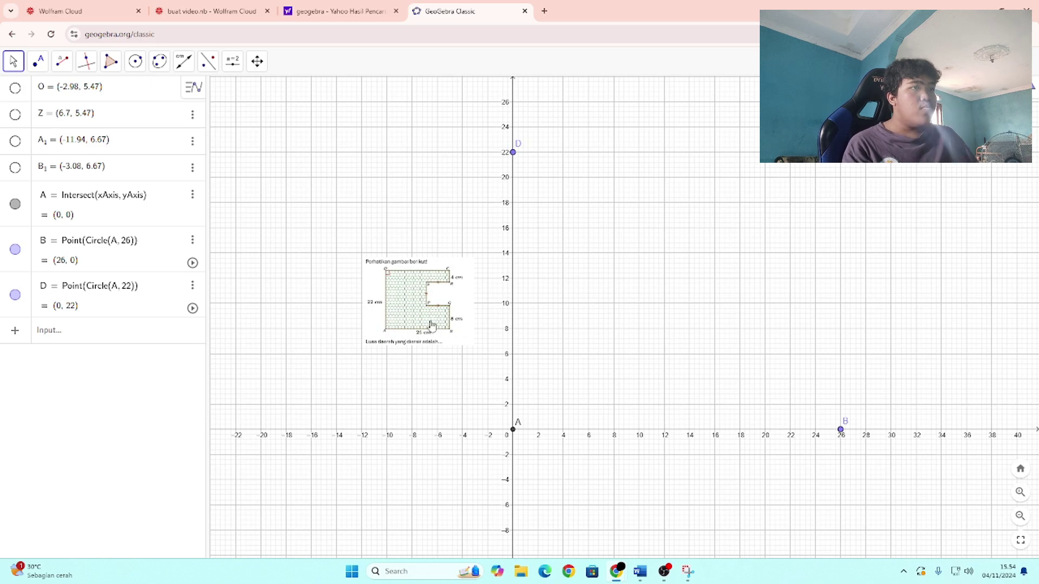
pyautogui.scroll(1, 500, 313)
pyautogui.scroll(-1, 497, 316)
pyautogui.click(62, 61)
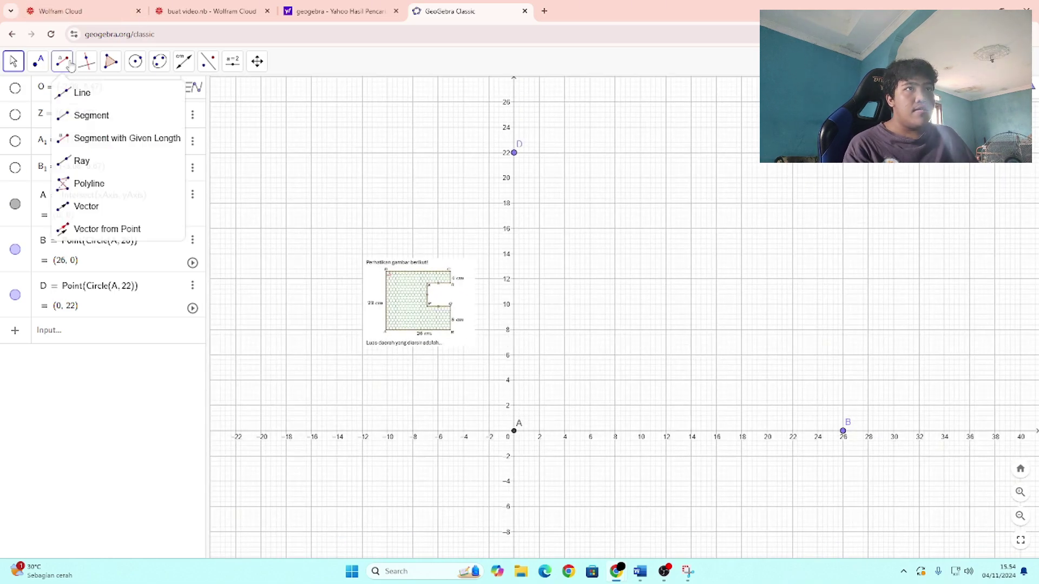
pyautogui.click(95, 139)
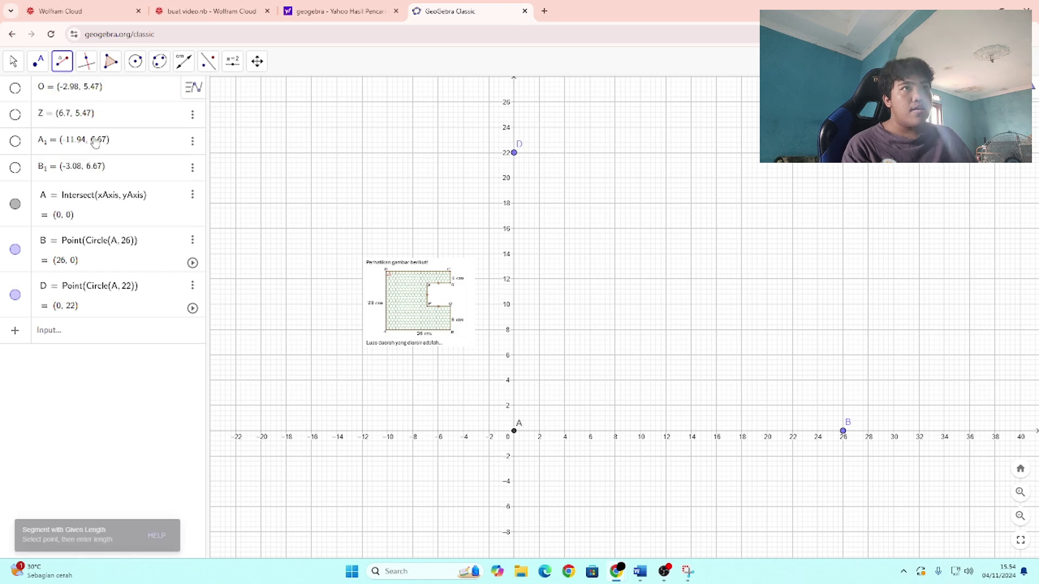
pyautogui.click(515, 154)
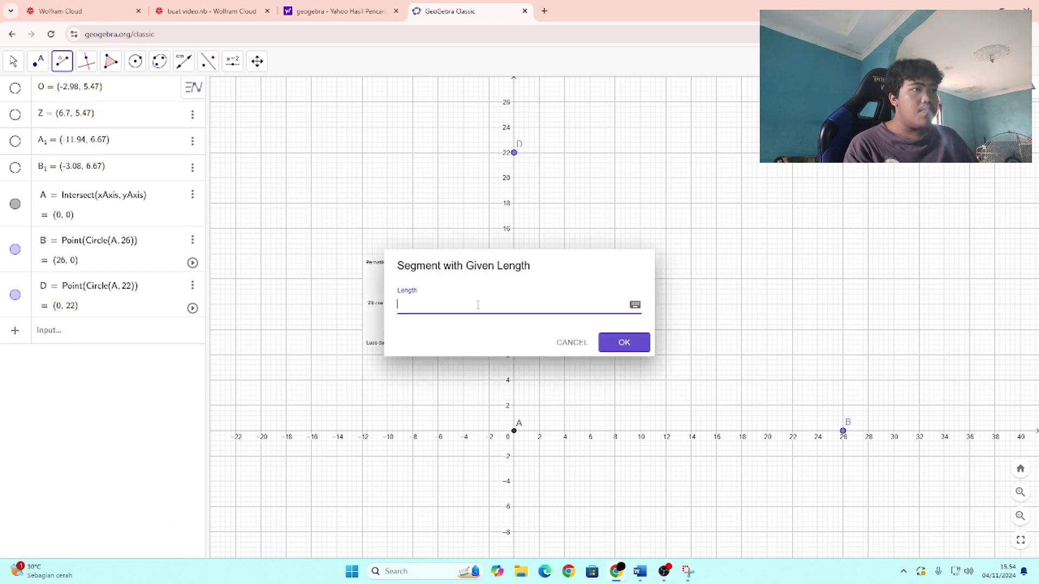
pyautogui.click(624, 343)
pyautogui.press('Escape')
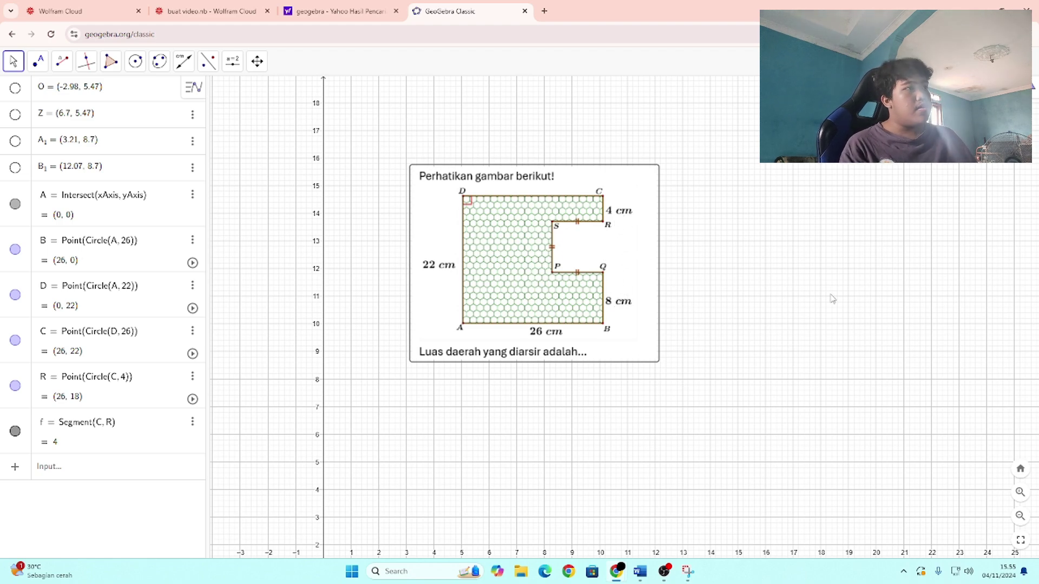
# - Move the problem picture slightly down and to the left, with its lower-left corner at about (2.36, 7.66)
pyautogui.scroll(-2, 683, 368)
pyautogui.moveTo(622, 287); pyautogui.dragTo(604, 311)
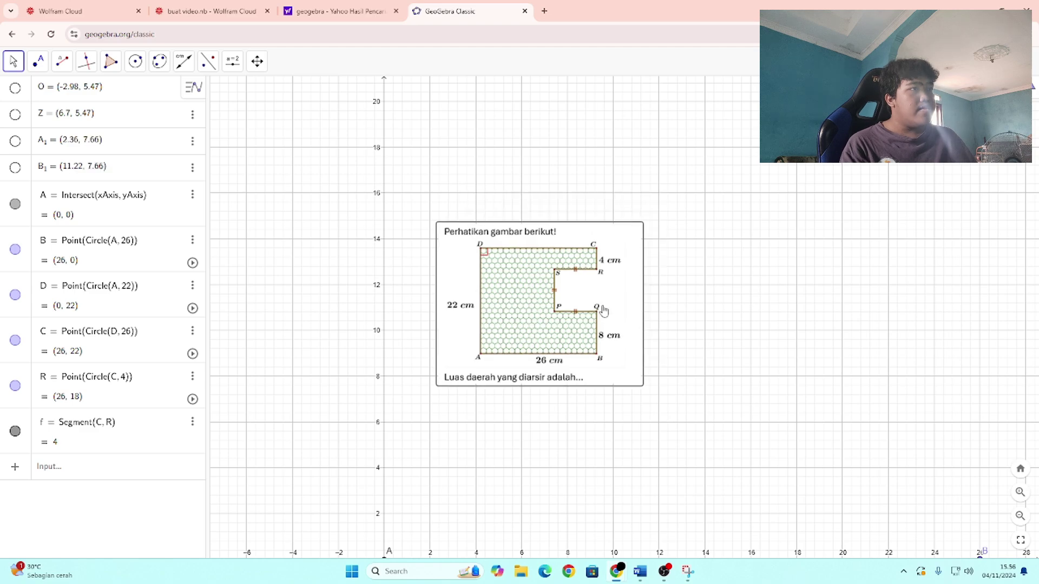
pyautogui.scroll(1, 593, 293)
pyautogui.scroll(3, 593, 292)
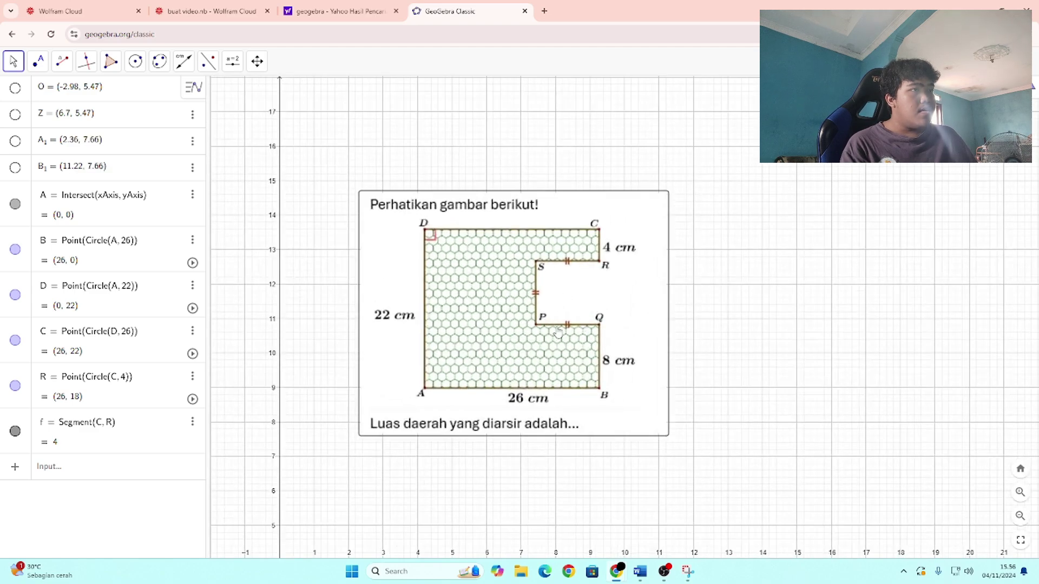
pyautogui.scroll(-7, 697, 312)
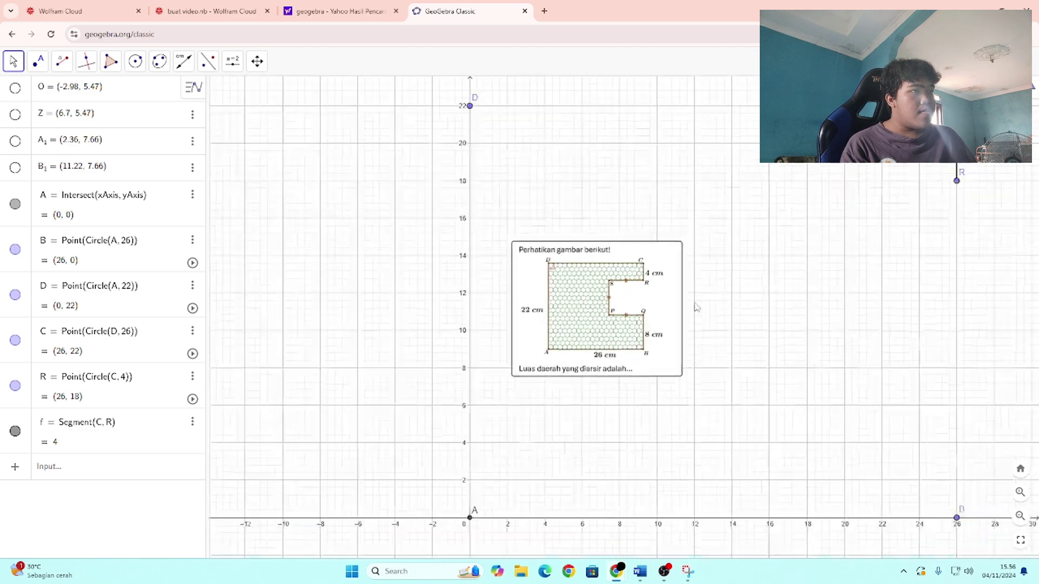
# - Move the problem picture to the left of the y-axis, clear of the figure's labelled points
pyautogui.moveTo(869, 357); pyautogui.dragTo(749, 310)
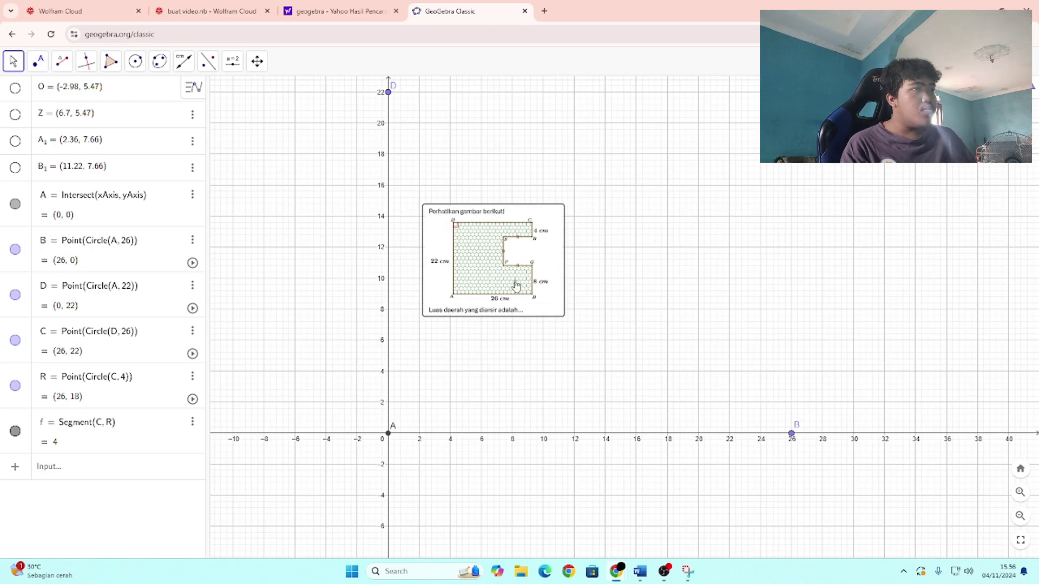
pyautogui.moveTo(517, 283); pyautogui.dragTo(471, 280)
pyautogui.scroll(2, 725, 338)
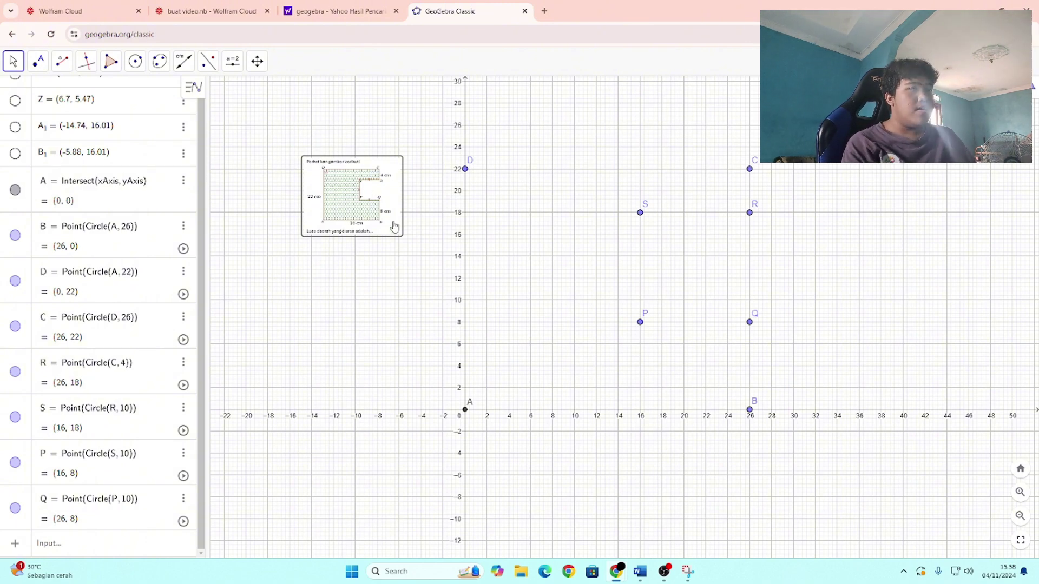
# - Lower the problem picture slightly so that its lower-left corner lies at about (-15.16, 11.94)
pyautogui.scroll(3, 447, 271)
pyautogui.moveTo(394, 226)
pyautogui.mouseDown()
pyautogui.moveTo(447, 270)
pyautogui.moveTo(387, 236)
pyautogui.mouseUp()
pyautogui.scroll(-2, 514, 246)
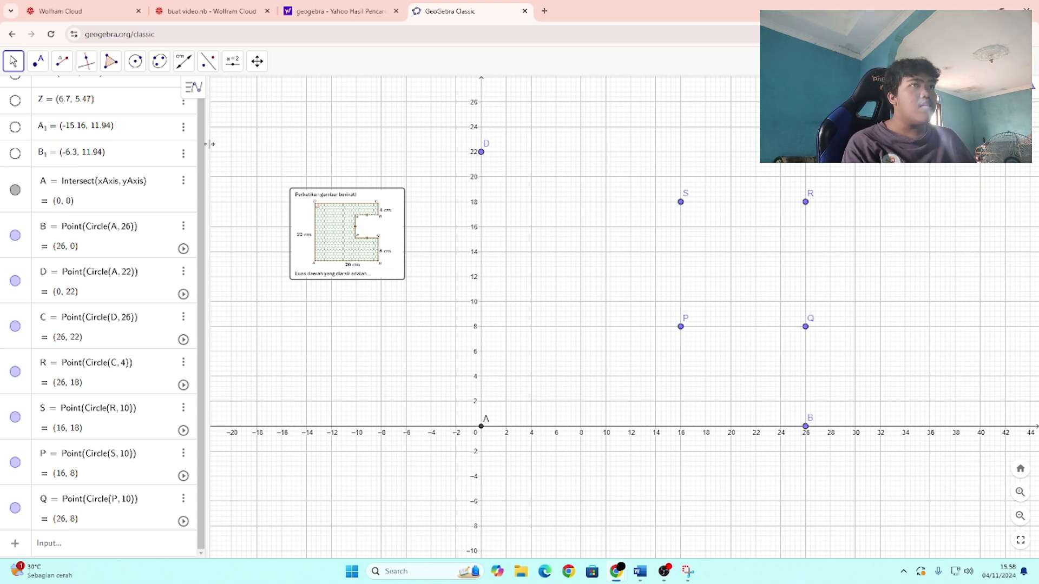
pyautogui.click(443, 201)
pyautogui.click(362, 242)
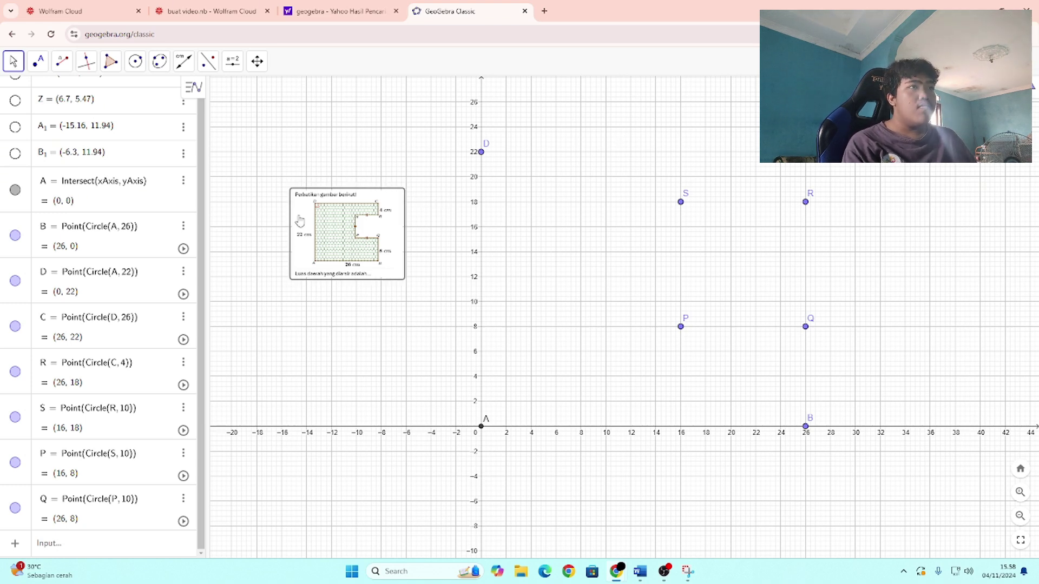
# - Draw the notched figure as a polygon through points D, C, R, S, P, Q, B and A, closing at D
pyautogui.click(112, 64)
pyautogui.click(124, 95)
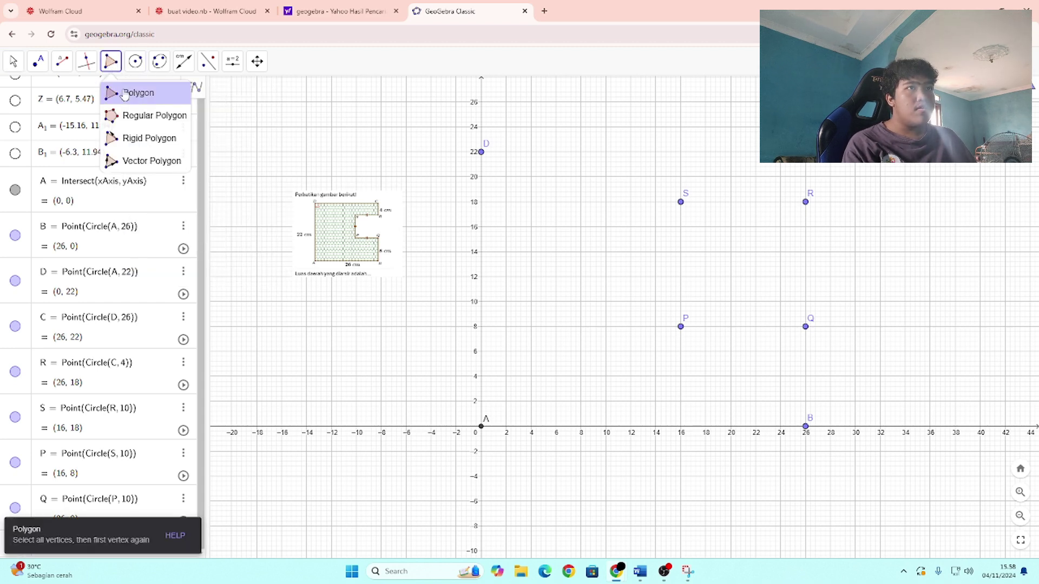
pyautogui.click(481, 153)
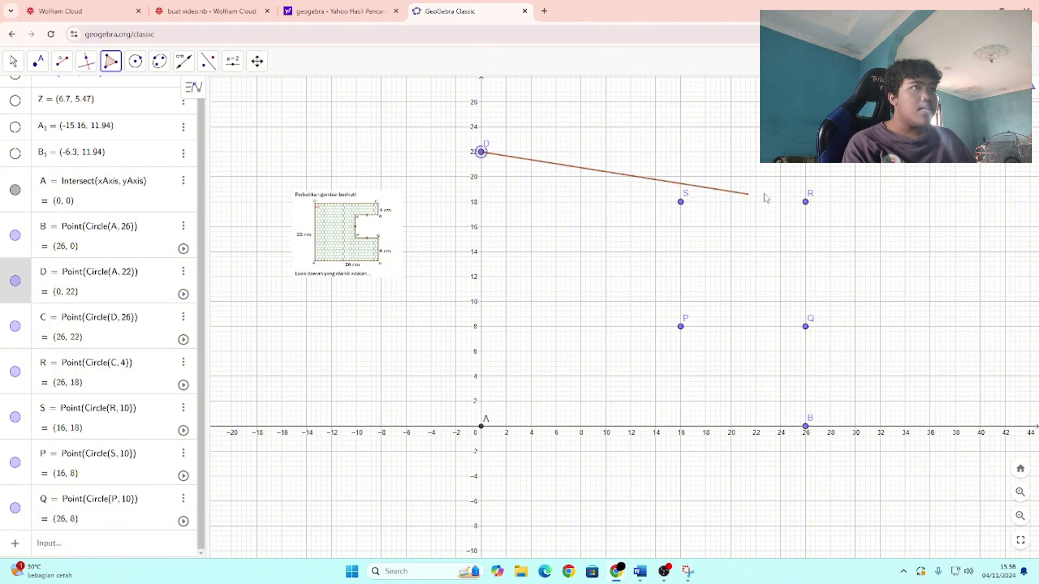
pyautogui.click(805, 152)
pyautogui.click(806, 202)
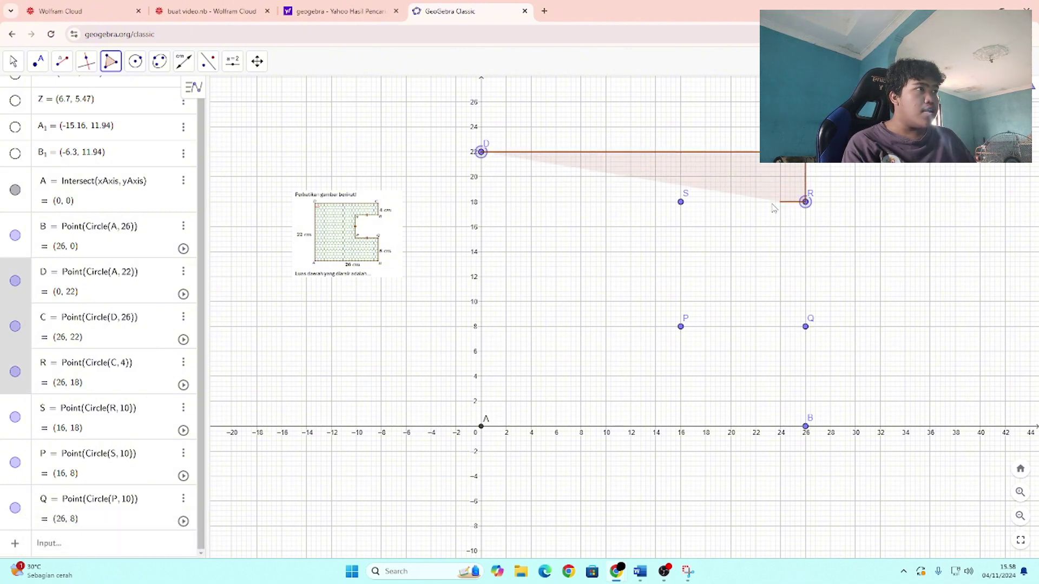
pyautogui.click(680, 202)
pyautogui.click(681, 326)
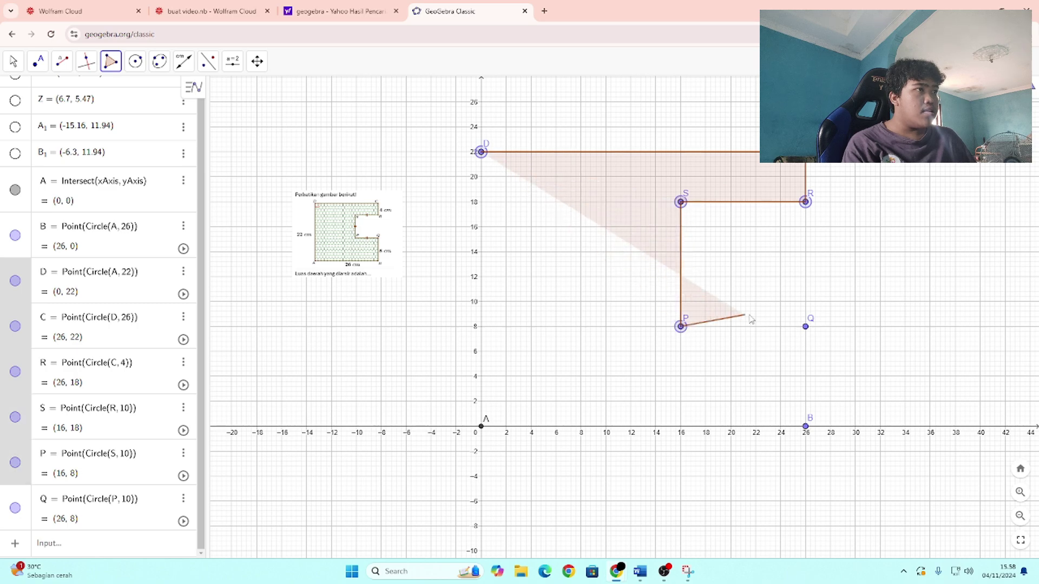
# - Place an area label on polygon DCRSPQBA with the Area tool, and return to the Move tool
pyautogui.click(22, 66)
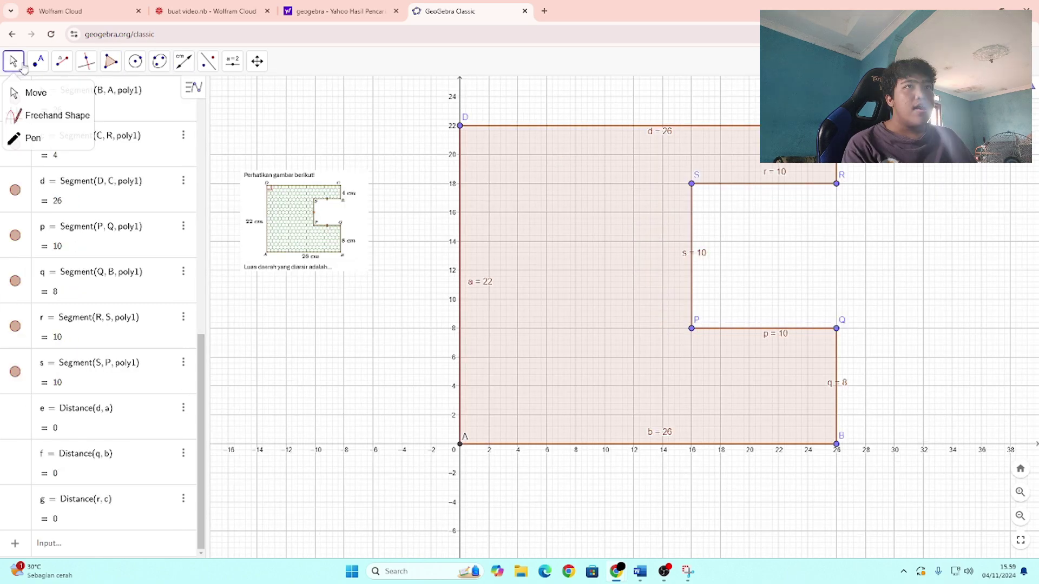
pyautogui.click(38, 61)
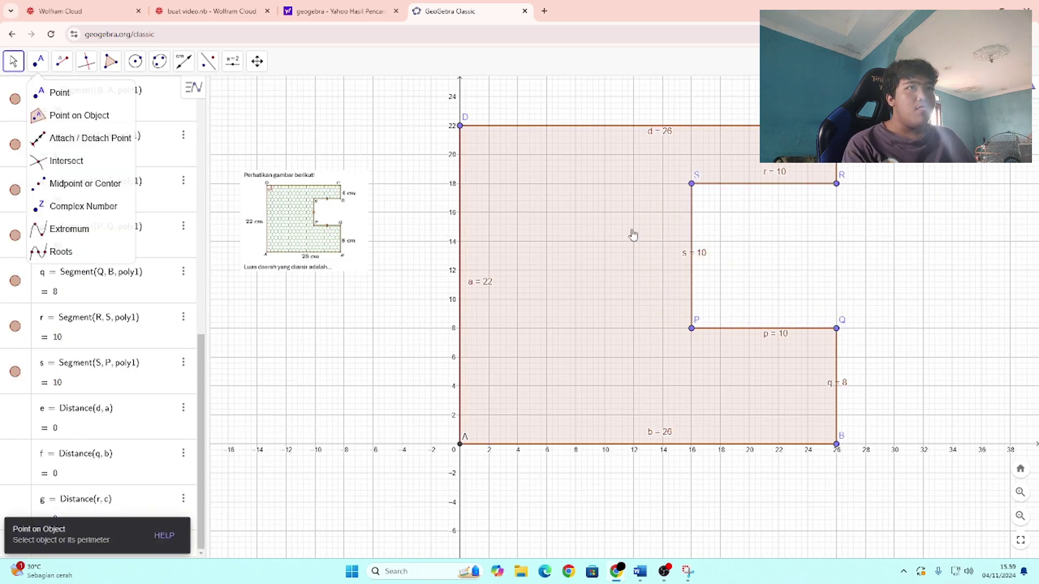
pyautogui.click(184, 61)
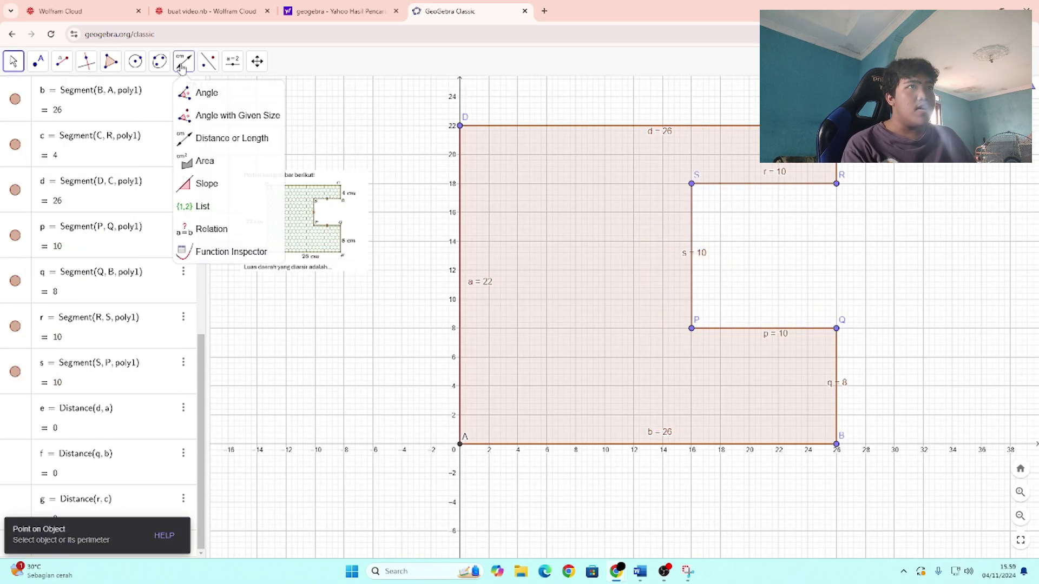
pyautogui.click(205, 161)
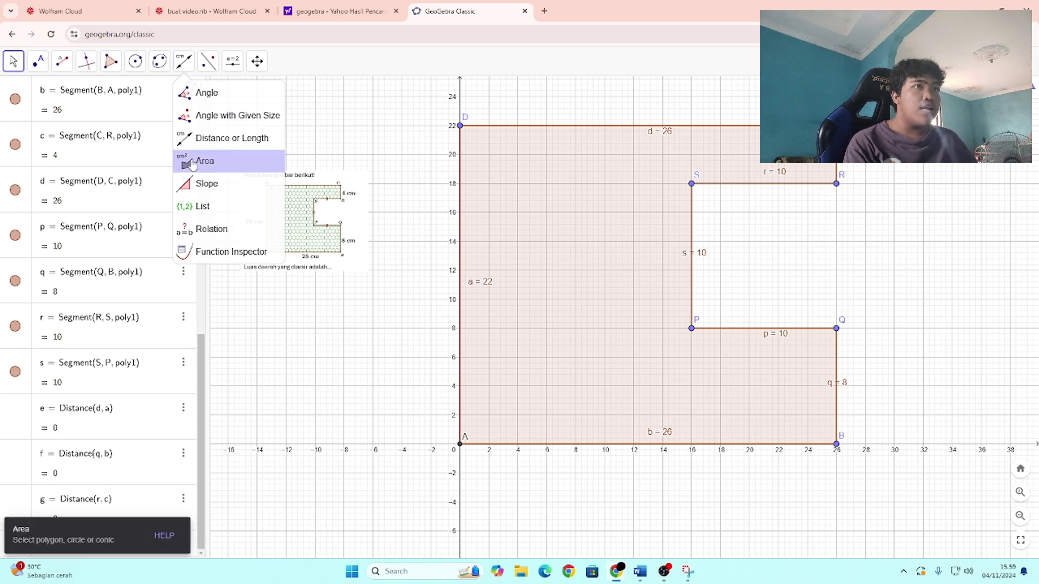
pyautogui.click(607, 290)
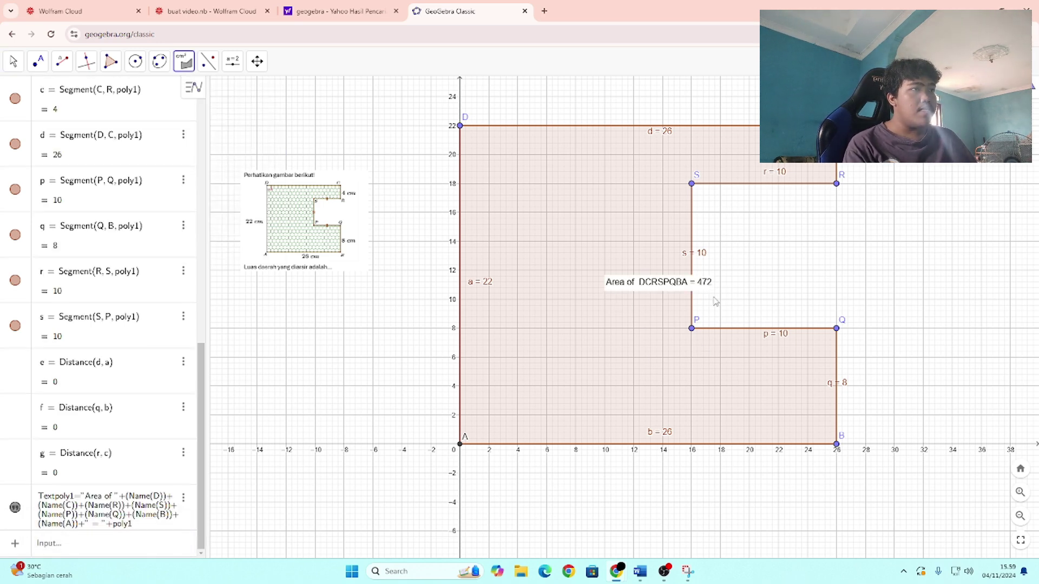
pyautogui.click(15, 62)
pyautogui.click(38, 61)
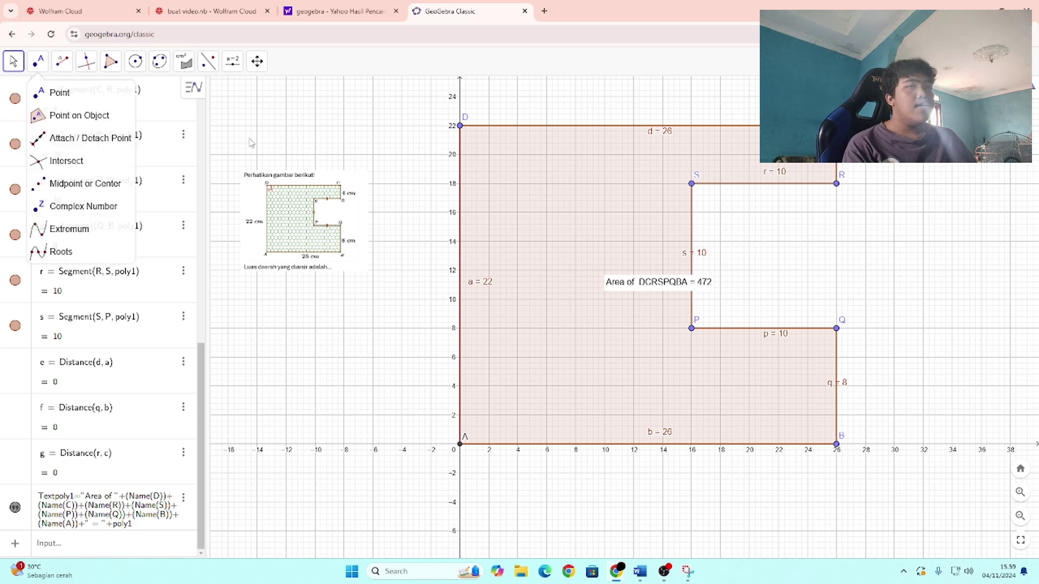